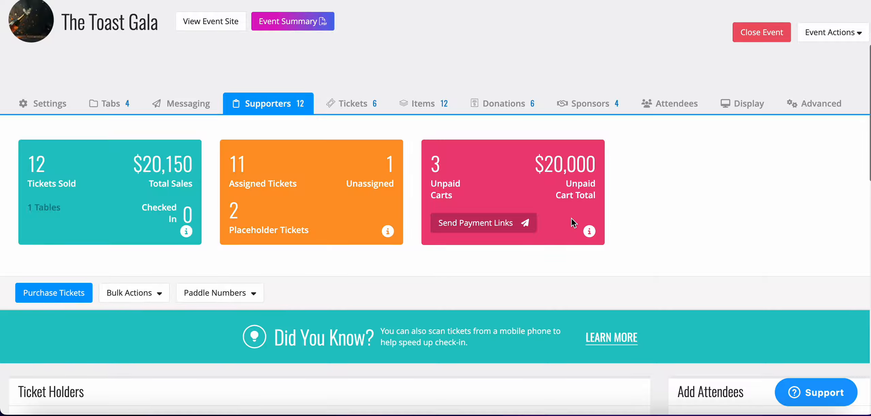
Step: Review the ticket and sponsorship types offered in the Purchase Tickets form, and close it without buying any
{"action": "scroll", "coordinate": [571, 218], "scroll_direction": "down", "scroll_amount": 3}
{"action": "scroll", "coordinate": [571, 223], "scroll_direction": "down", "scroll_amount": 2}
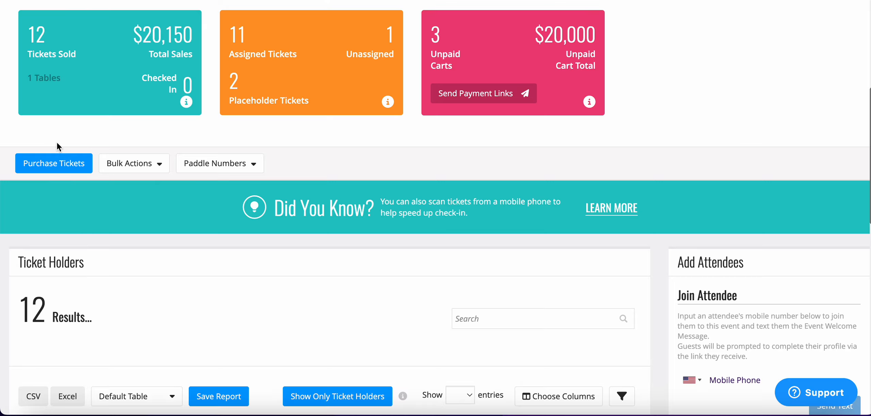
{"action": "scroll", "coordinate": [57, 141], "scroll_direction": "up", "scroll_amount": 3}
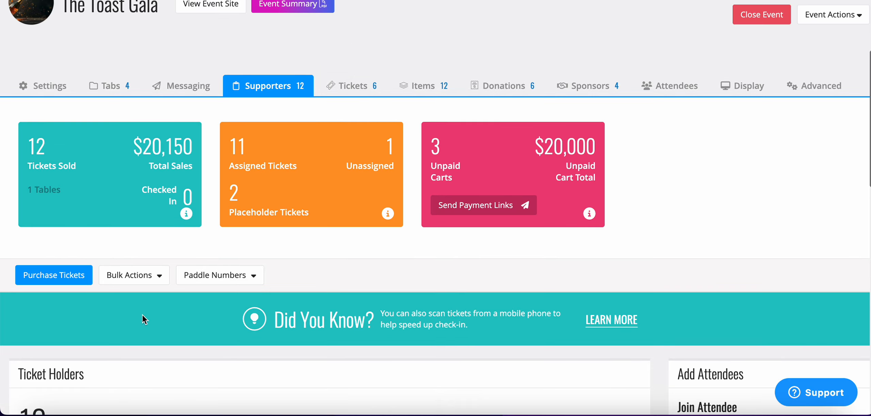
{"action": "left_click", "coordinate": [56, 279]}
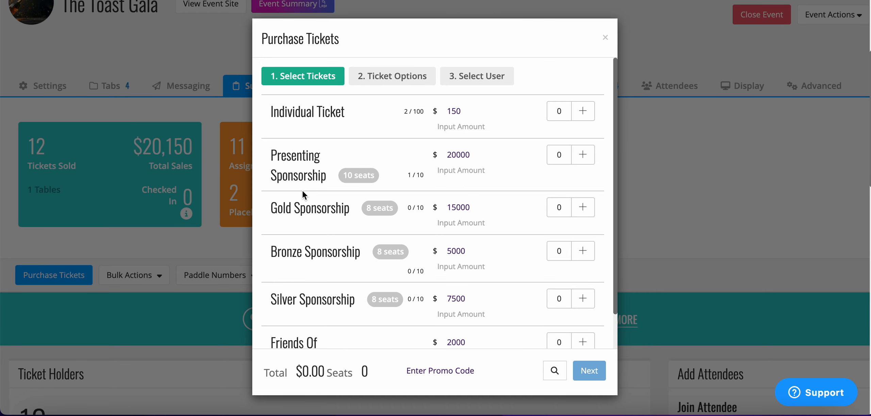
{"action": "scroll", "coordinate": [302, 191], "scroll_direction": "down", "scroll_amount": 2}
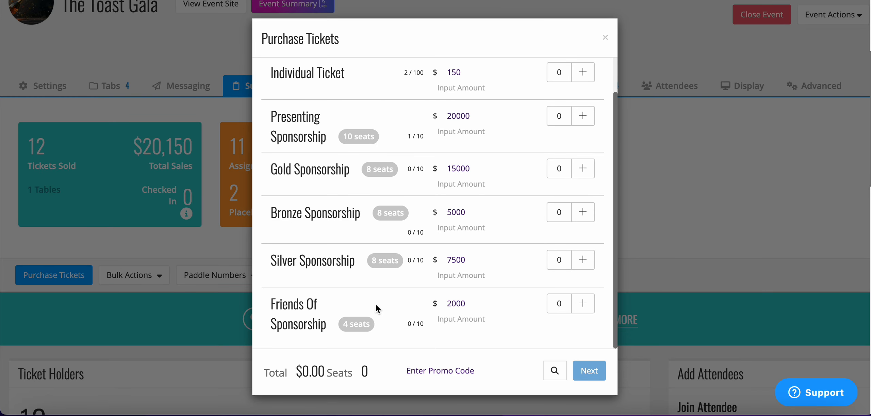
{"action": "left_click", "coordinate": [605, 40]}
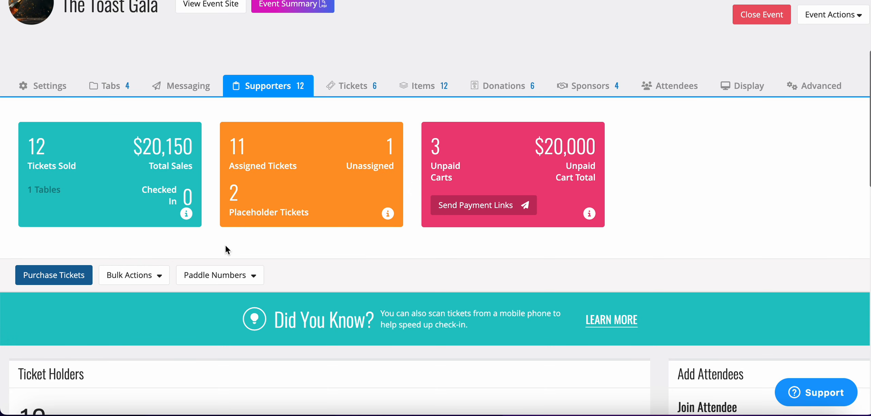
{"action": "left_click", "coordinate": [162, 274]}
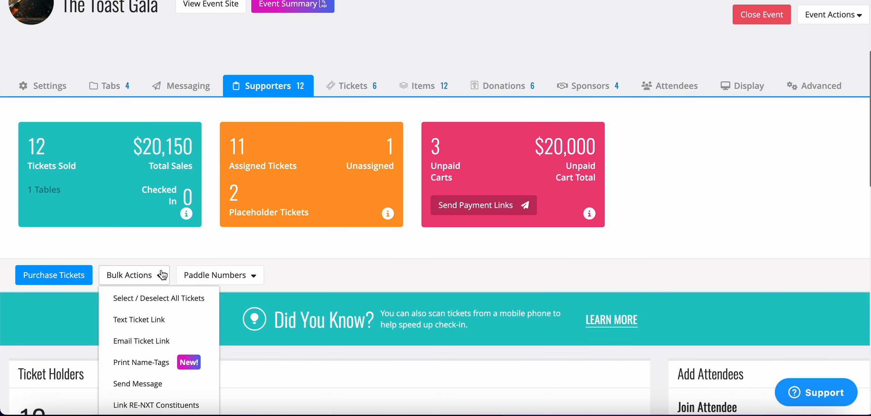
{"action": "scroll", "coordinate": [162, 274], "scroll_direction": "down", "scroll_amount": 3}
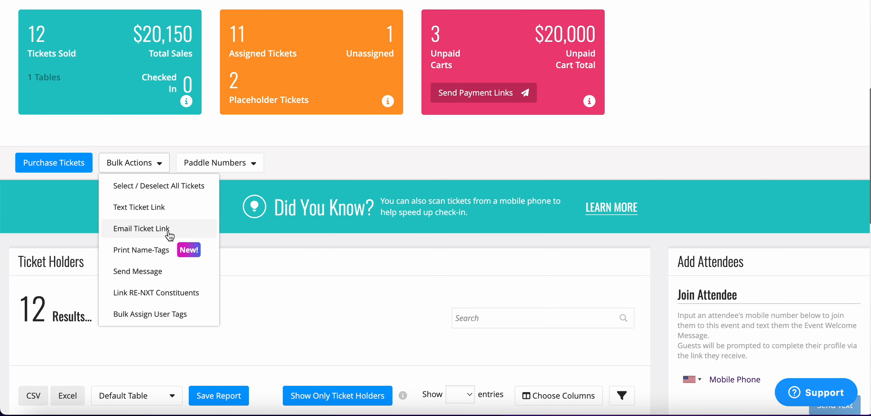
{"action": "left_click", "coordinate": [166, 254]}
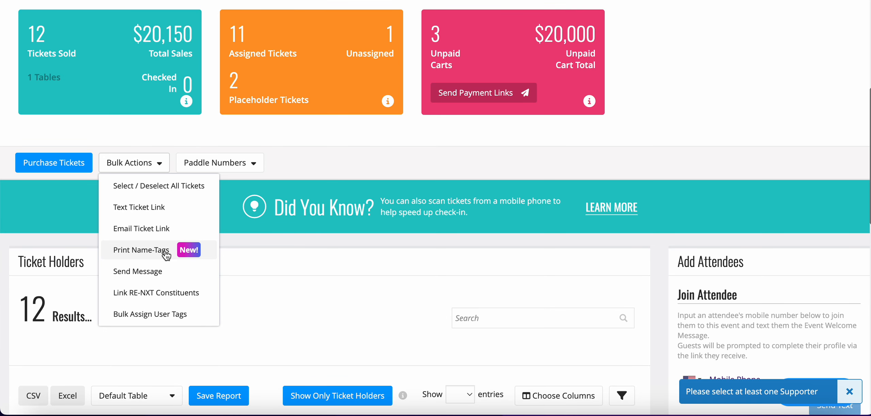
{"action": "left_click", "coordinate": [169, 191]}
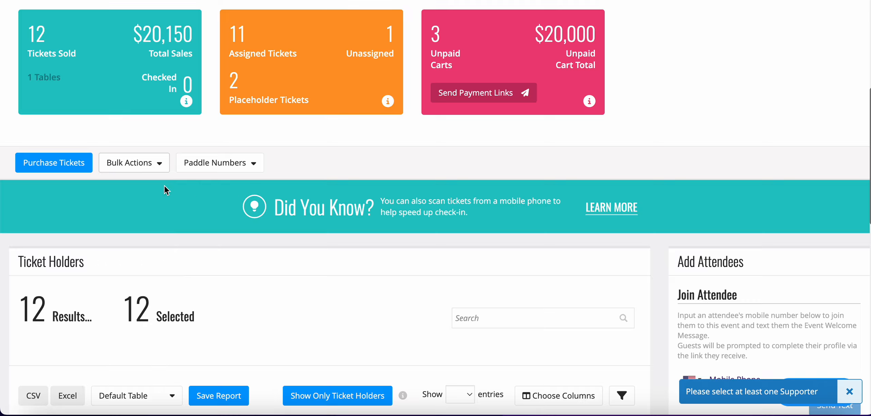
{"action": "left_click", "coordinate": [145, 167]}
{"action": "left_click", "coordinate": [147, 191]}
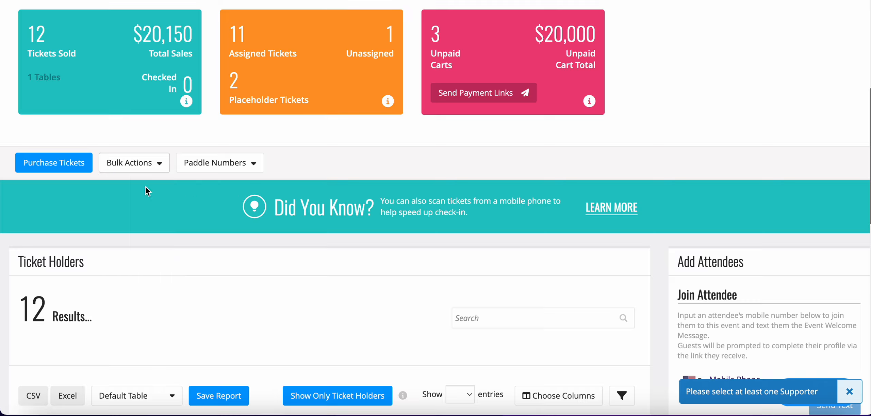
Step: Select all tickets in the Ticket Holders table with the bulk action
{"action": "left_click", "coordinate": [145, 165]}
{"action": "scroll", "coordinate": [126, 181], "scroll_direction": "down", "scroll_amount": 2}
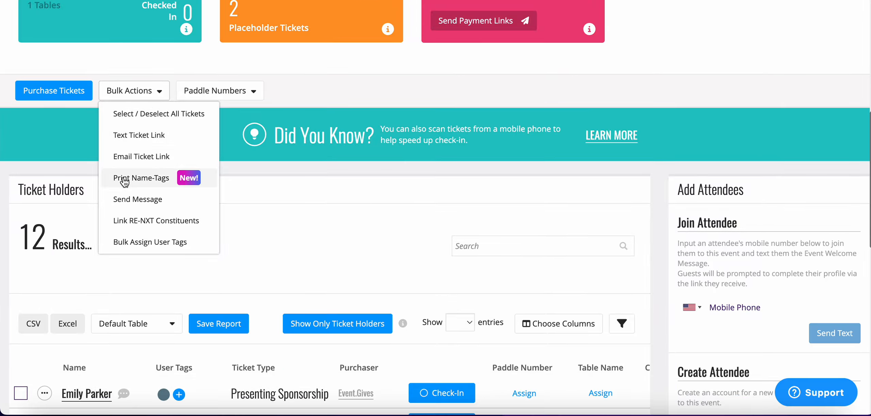
{"action": "left_click", "coordinate": [151, 114]}
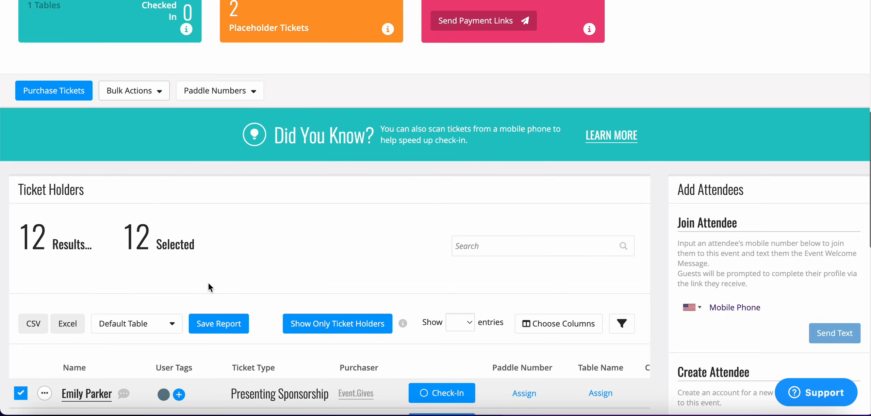
Step: Print name-tags for the selected tickets without the supporter QR code and paddle number, and close the name-tag preview
{"action": "left_click", "coordinate": [163, 91]}
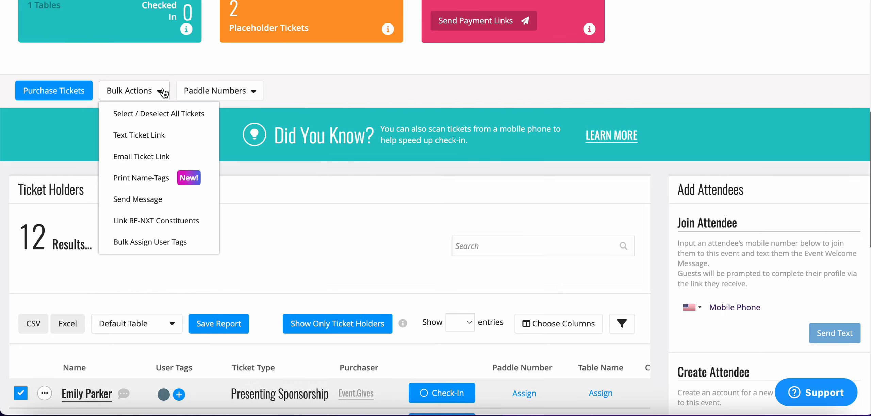
{"action": "left_click", "coordinate": [158, 179]}
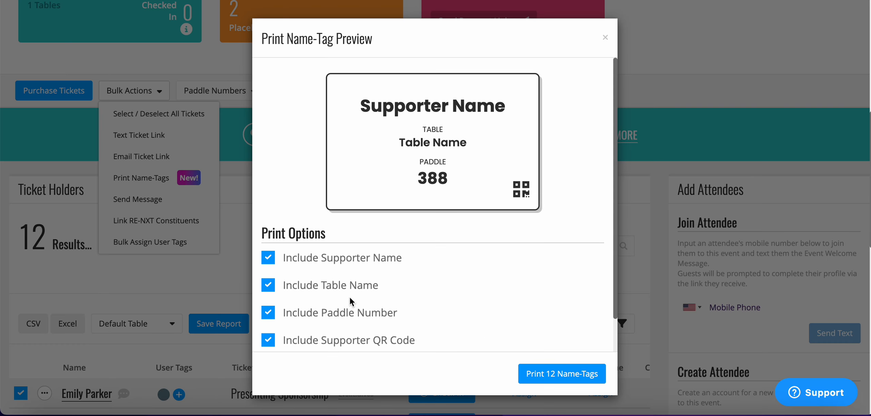
{"action": "scroll", "coordinate": [350, 297], "scroll_direction": "down", "scroll_amount": 1}
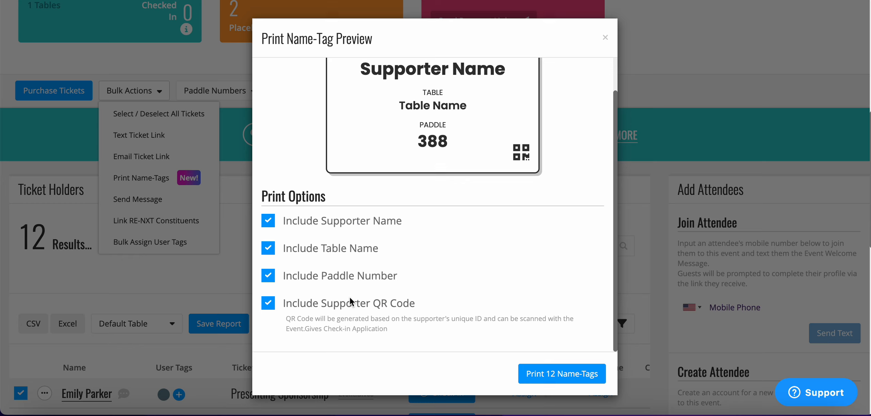
{"action": "left_click", "coordinate": [274, 306]}
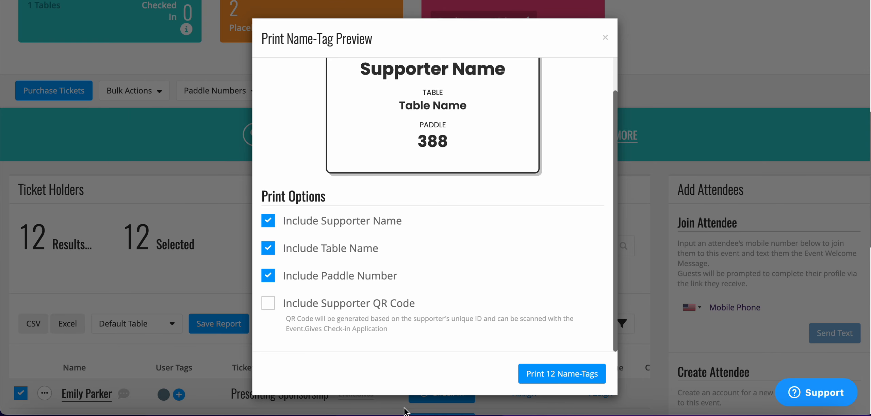
{"action": "left_click", "coordinate": [267, 275]}
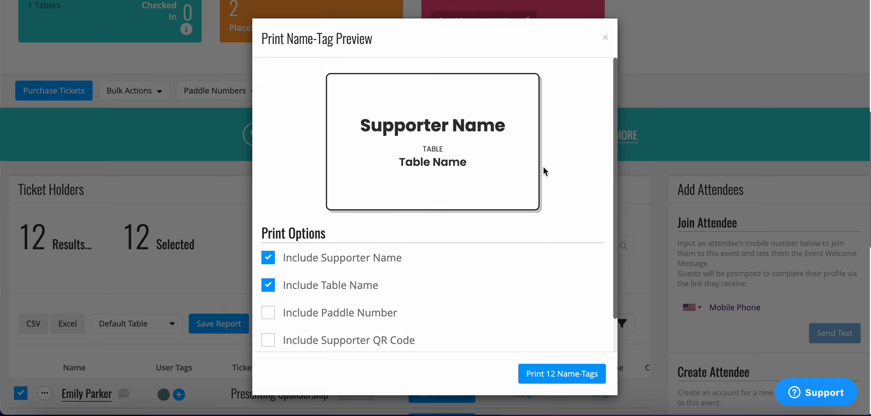
{"action": "left_click", "coordinate": [561, 374]}
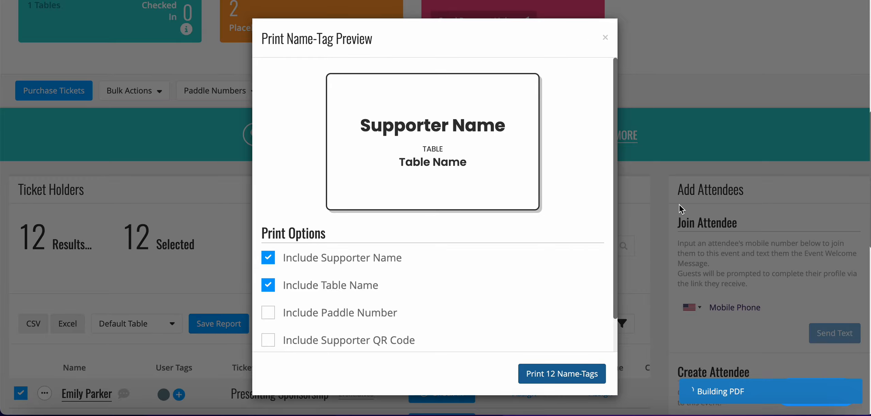
{"action": "left_click", "coordinate": [605, 38]}
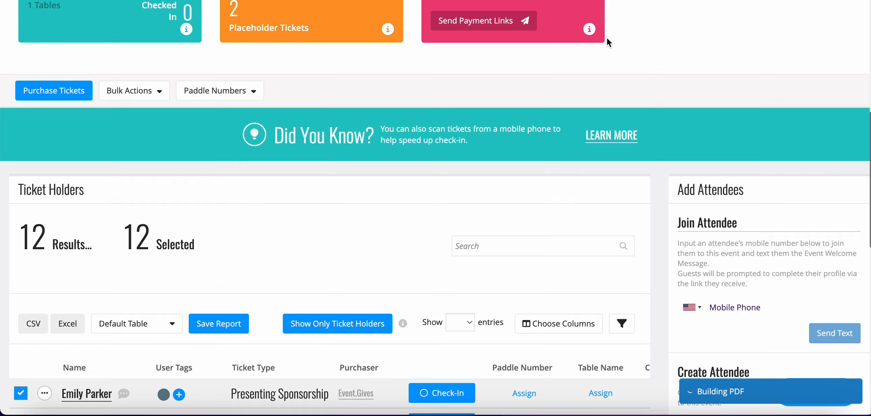
Step: Examine both pages of the generated name-tags PDF and return to the Ticket Holders table
{"action": "scroll", "coordinate": [466, 221], "scroll_direction": "down", "scroll_amount": 3}
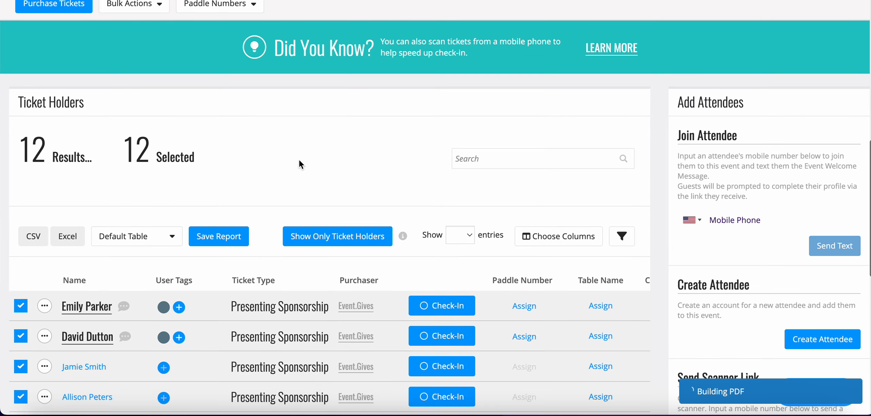
{"action": "left_click", "coordinate": [154, 6]}
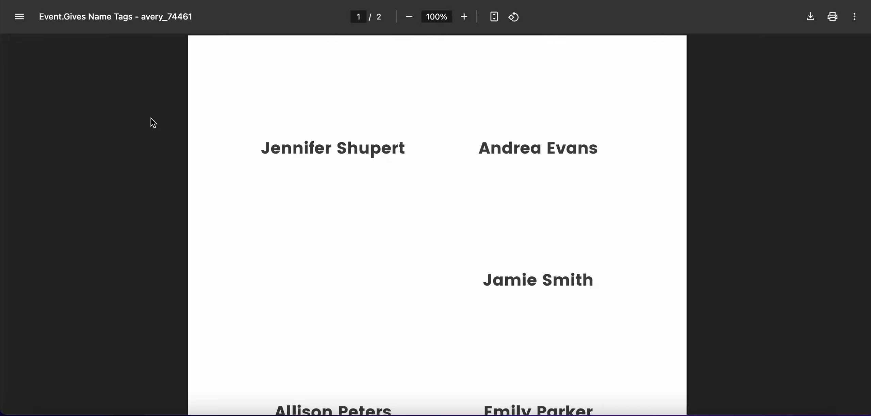
{"action": "scroll", "coordinate": [281, 263], "scroll_direction": "down", "scroll_amount": 15}
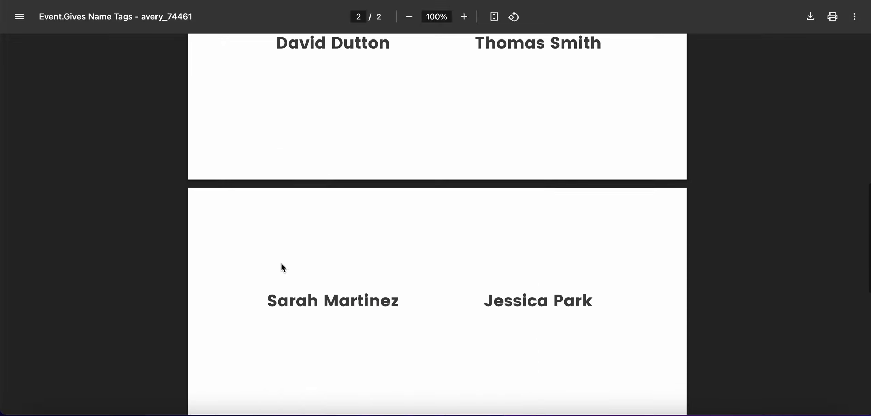
{"action": "scroll", "coordinate": [281, 262], "scroll_direction": "down", "scroll_amount": 3}
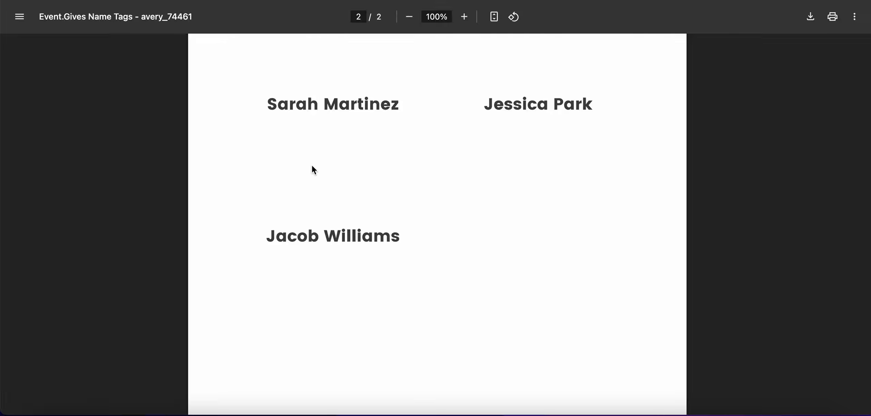
{"action": "scroll", "coordinate": [313, 169], "scroll_direction": "down", "scroll_amount": 4}
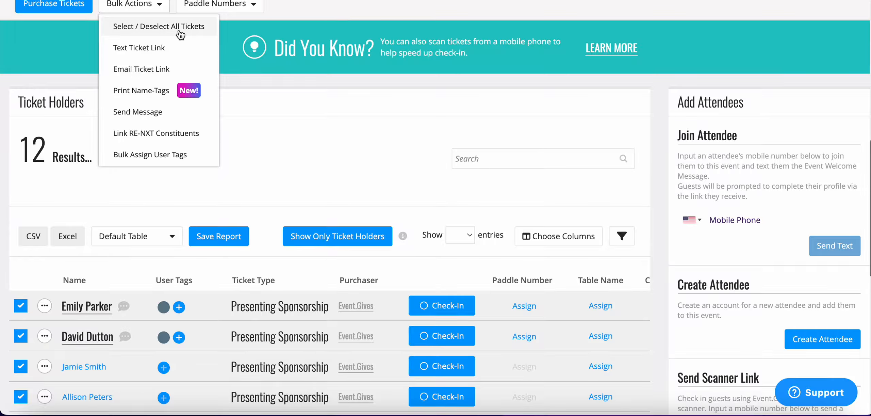
{"action": "left_click", "coordinate": [162, 8]}
{"action": "scroll", "coordinate": [161, 13], "scroll_direction": "up", "scroll_amount": 2}
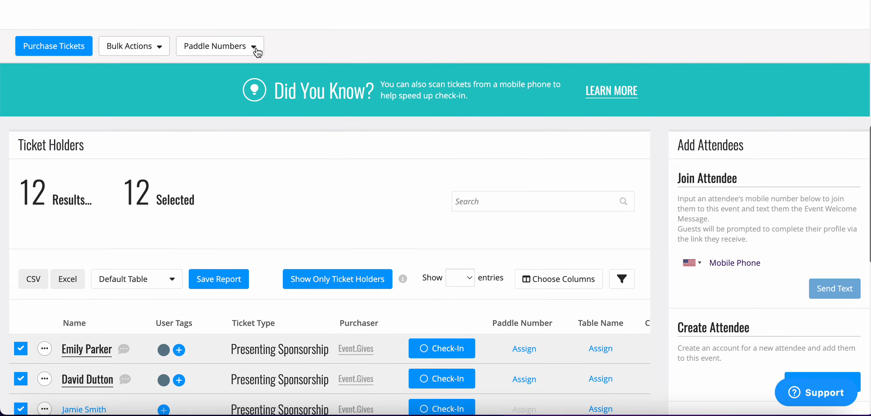
Step: View the available paddle number actions, and deselect all tickets in the Ticket Holders table
{"action": "left_click", "coordinate": [255, 50]}
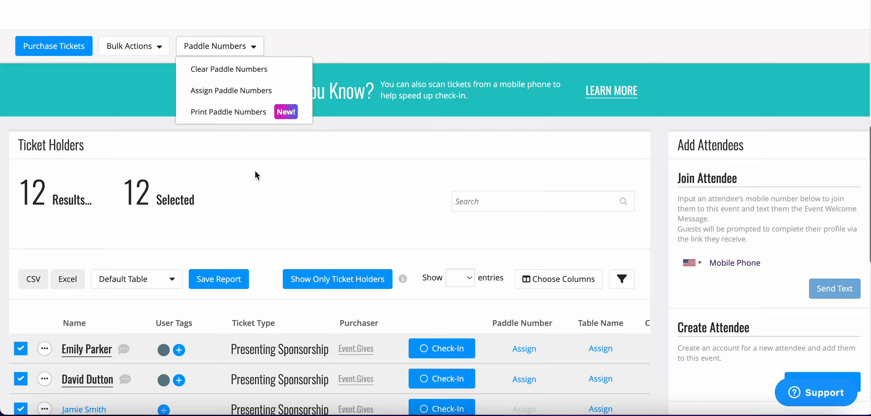
{"action": "left_click", "coordinate": [288, 37]}
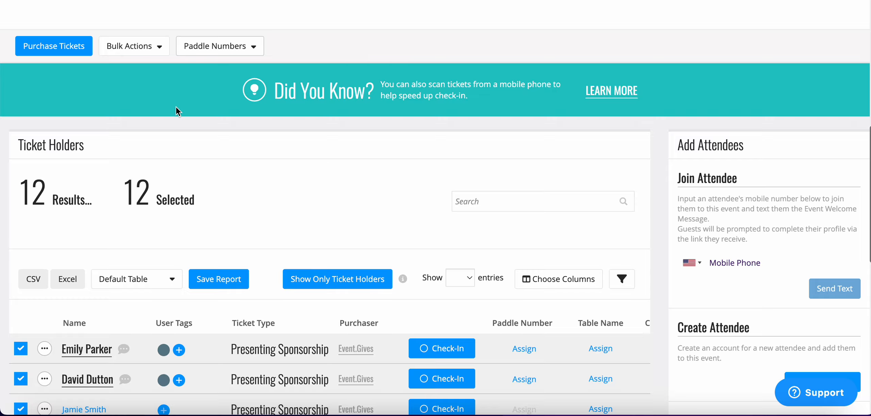
{"action": "left_click", "coordinate": [136, 46]}
{"action": "left_click", "coordinate": [147, 69]}
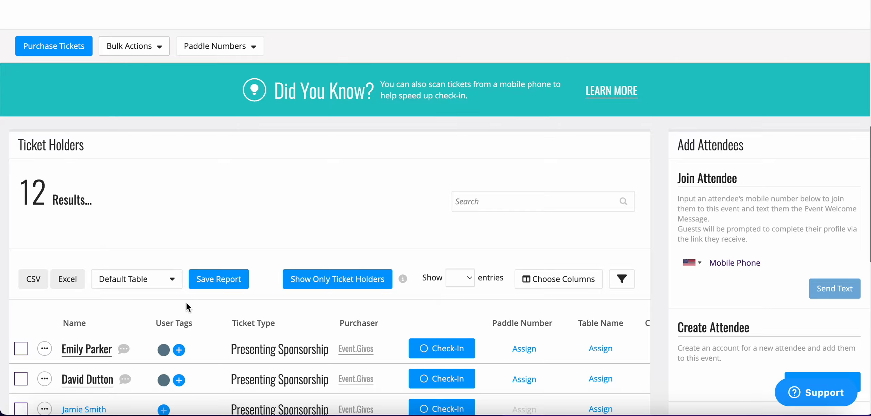
Step: Add the Check-In Time column to the Ticket Holders table and look across its columns
{"action": "scroll", "coordinate": [186, 301], "scroll_direction": "down", "scroll_amount": 5}
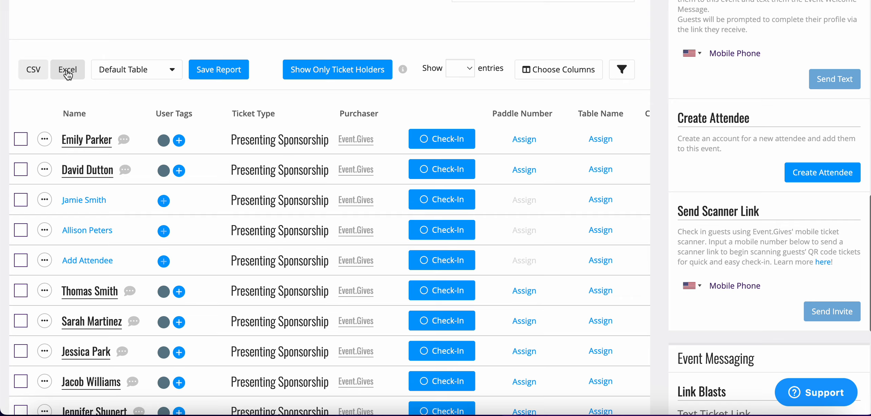
{"action": "left_click", "coordinate": [554, 69]}
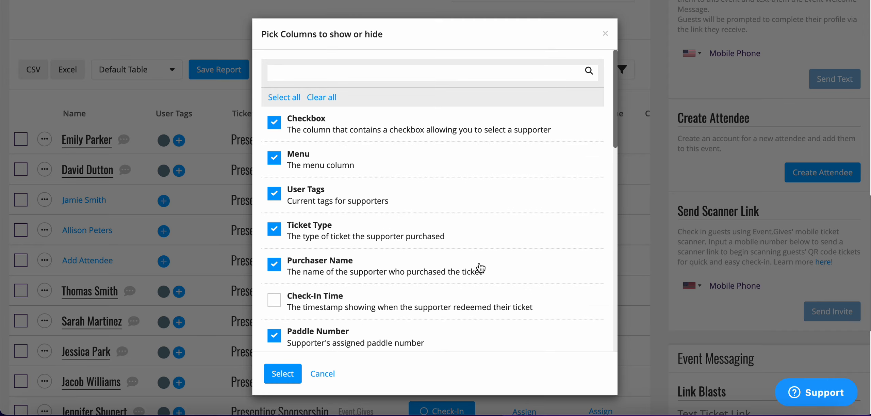
{"action": "scroll", "coordinate": [480, 268], "scroll_direction": "down", "scroll_amount": 3}
{"action": "scroll", "coordinate": [480, 268], "scroll_direction": "down", "scroll_amount": 2}
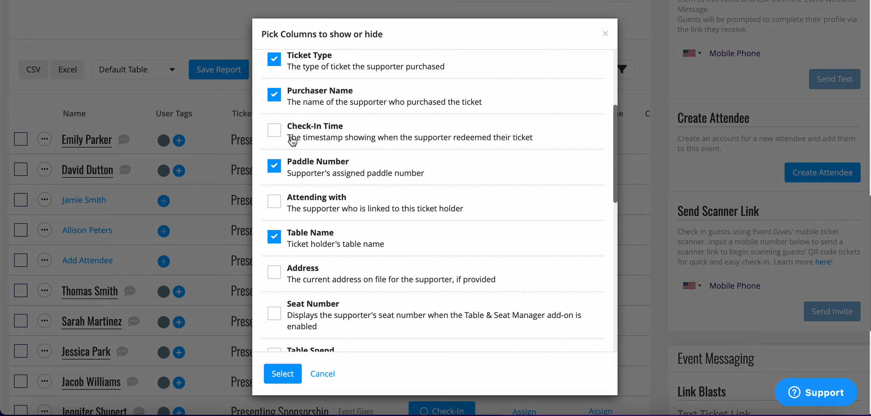
{"action": "left_click", "coordinate": [274, 130]}
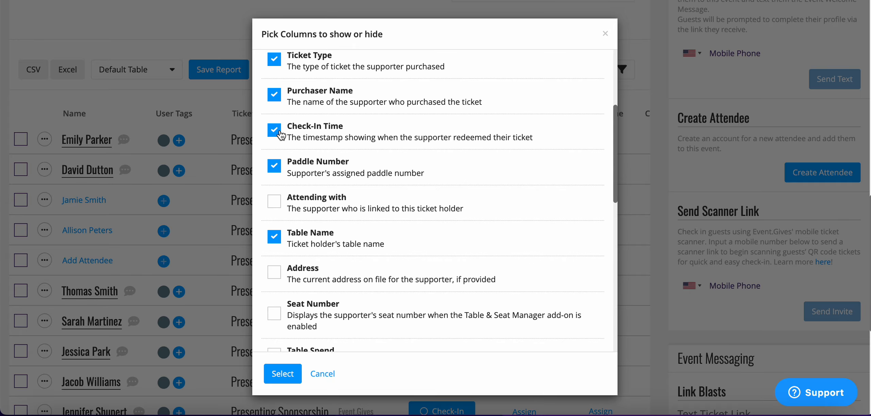
{"action": "left_click", "coordinate": [286, 374]}
{"action": "scroll", "coordinate": [563, 173], "scroll_direction": "right", "scroll_amount": 4}
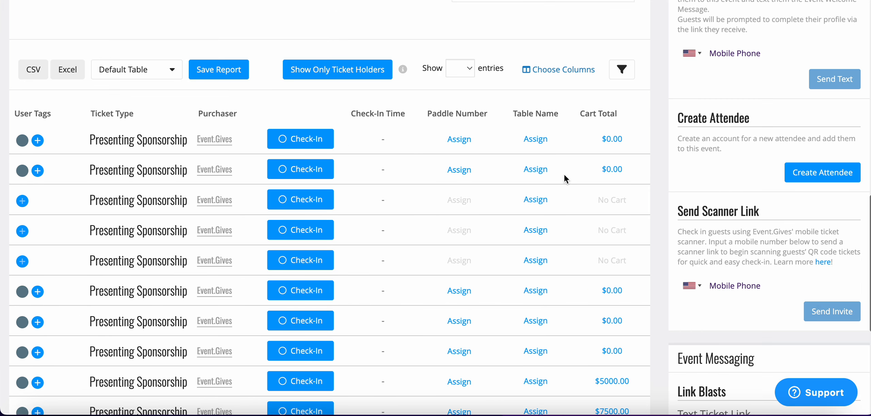
{"action": "scroll", "coordinate": [320, 179], "scroll_direction": "left", "scroll_amount": 4}
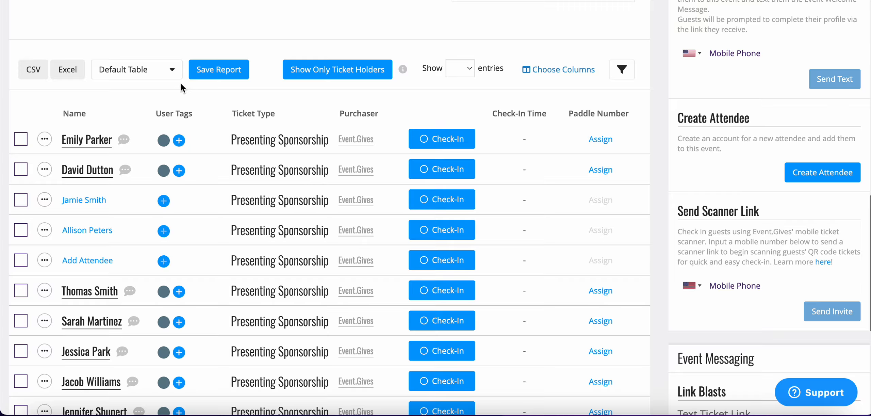
Step: Save the current column configuration of the Ticket Holders table as a report named "Check In"
{"action": "left_click", "coordinate": [173, 72]}
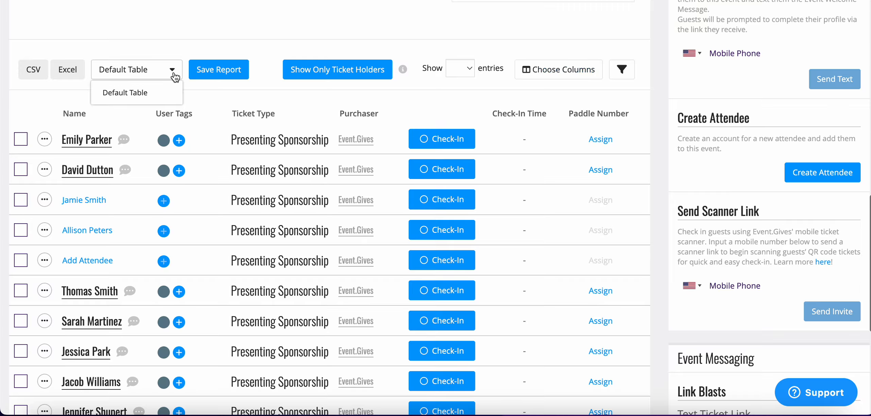
{"action": "left_click", "coordinate": [220, 69]}
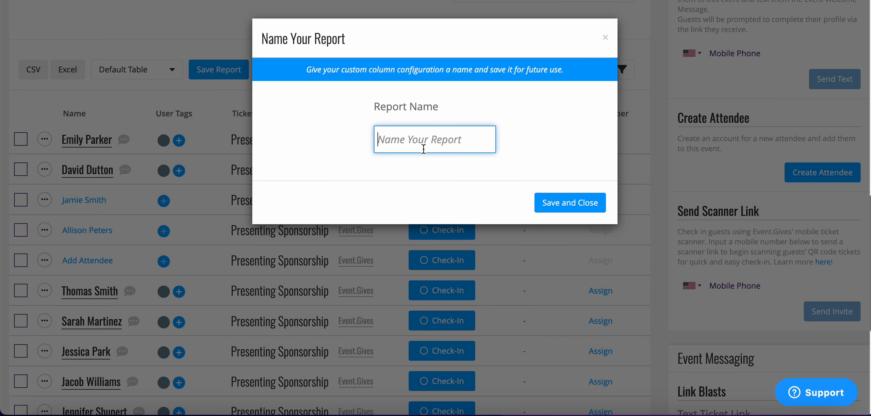
{"action": "type", "text": "Check"}
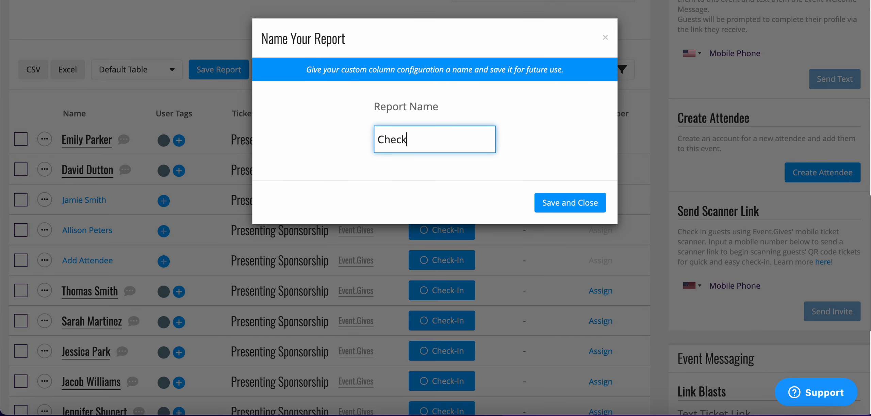
{"action": "type", "text": " In"}
{"action": "left_click", "coordinate": [584, 203]}
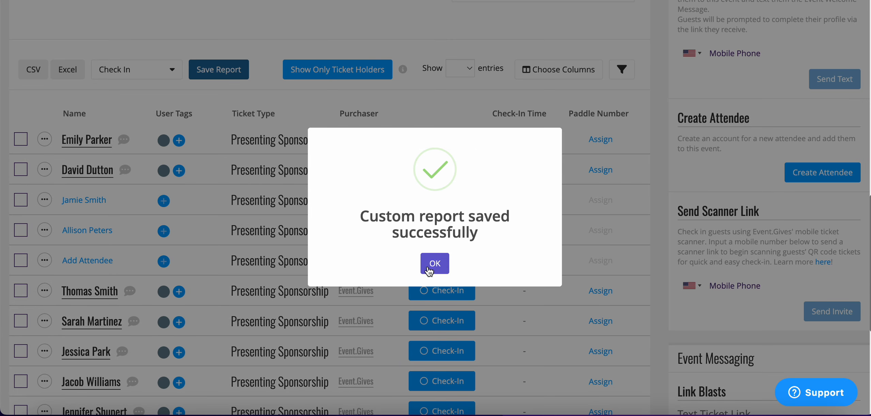
{"action": "left_click", "coordinate": [437, 264]}
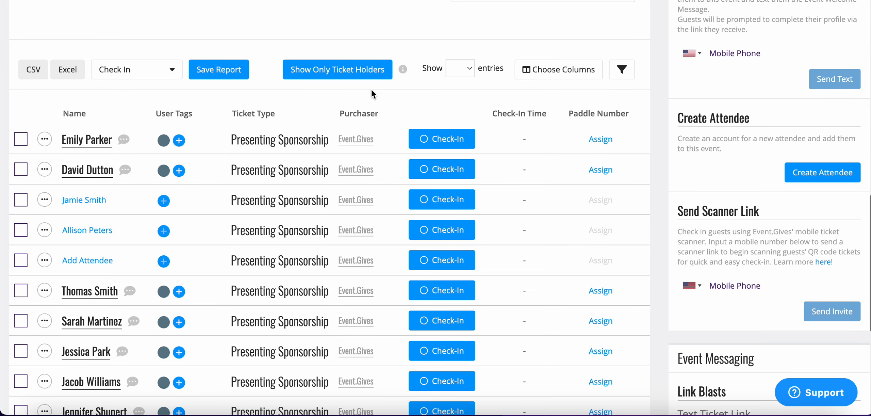
Step: Switch the Ticket Holders table to the Default Table layout, and return to the saved Check In report
{"action": "left_click", "coordinate": [165, 75]}
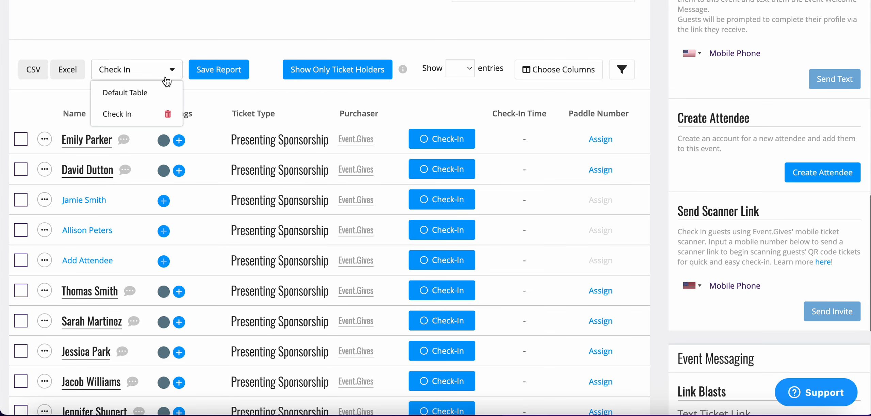
{"action": "left_click", "coordinate": [155, 97]}
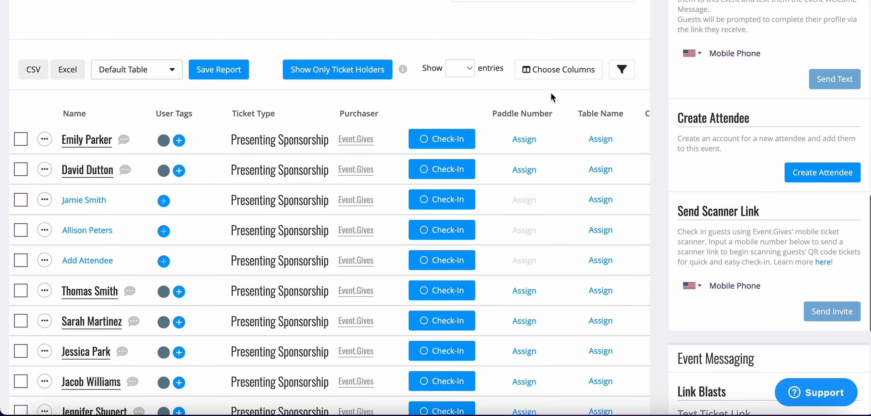
{"action": "left_click", "coordinate": [173, 70]}
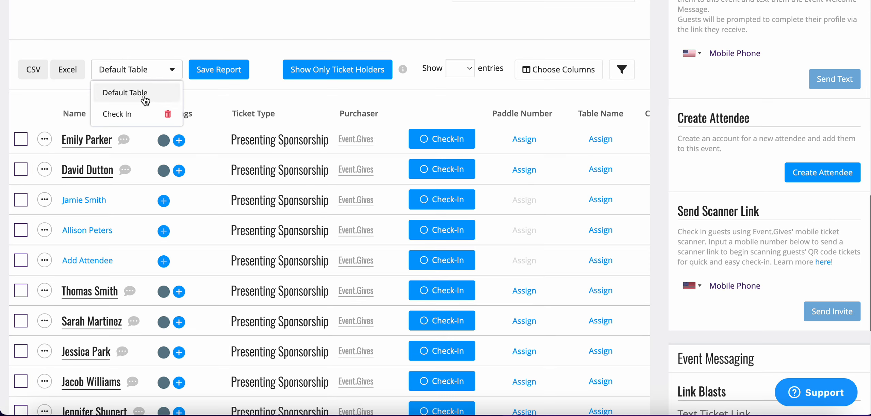
{"action": "left_click", "coordinate": [133, 114]}
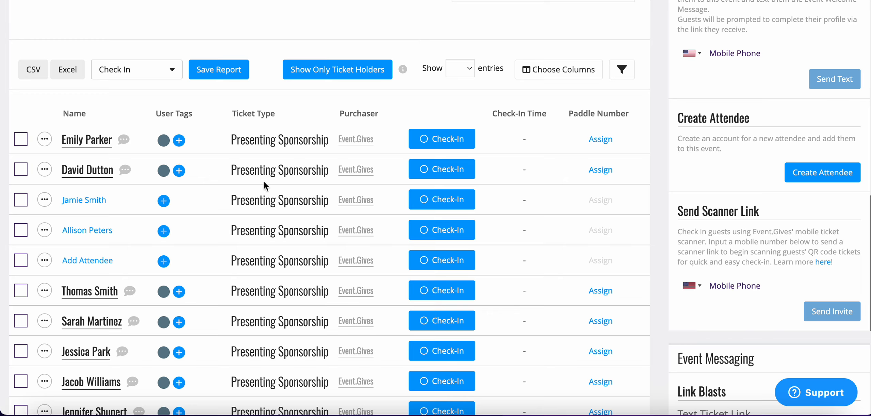
Step: Create a user tag named "VIP" from the first attendee's User Tags
{"action": "left_click", "coordinate": [179, 139]}
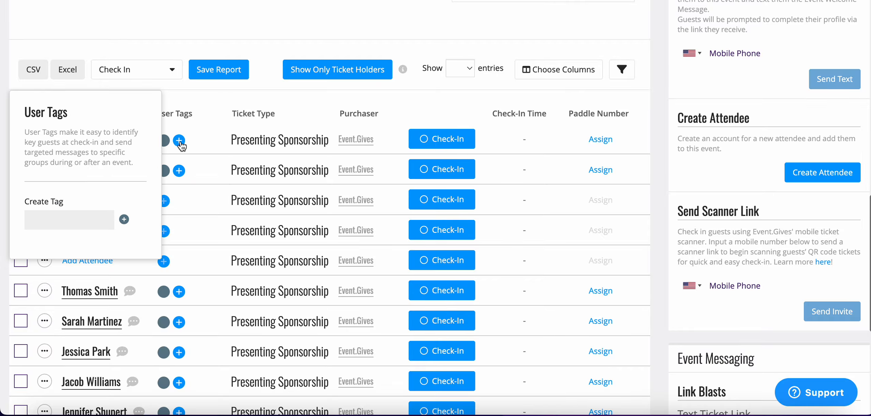
{"action": "left_click", "coordinate": [90, 220]}
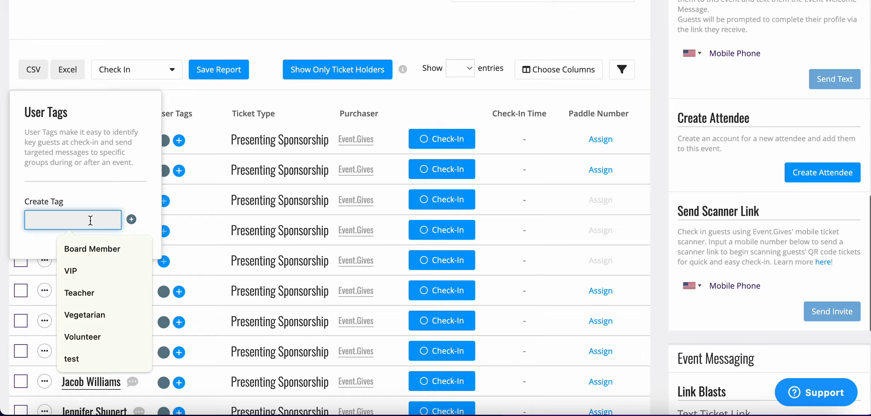
{"action": "type", "text": "VIP"}
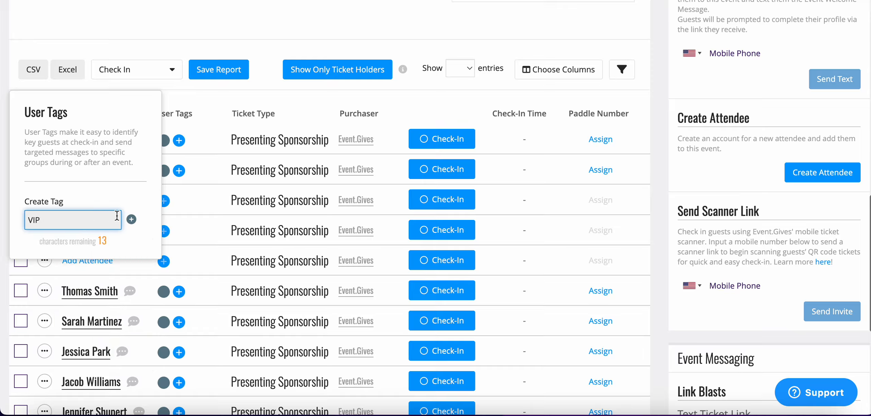
{"action": "left_click", "coordinate": [131, 218]}
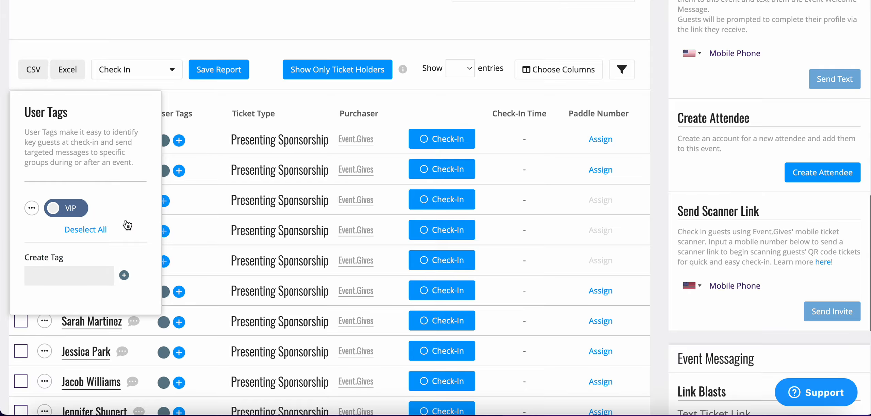
Step: Change the VIP tag's color to teal green with RGB 41, 214, 185, and open its name for editing
{"action": "left_click", "coordinate": [33, 208]}
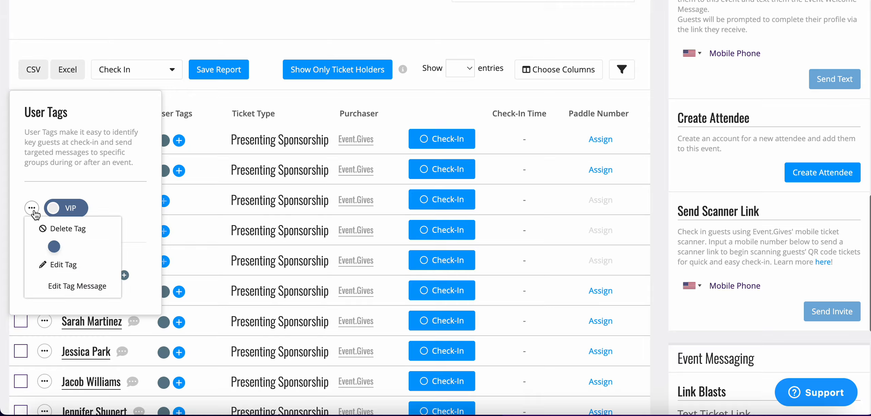
{"action": "left_click", "coordinate": [55, 246]}
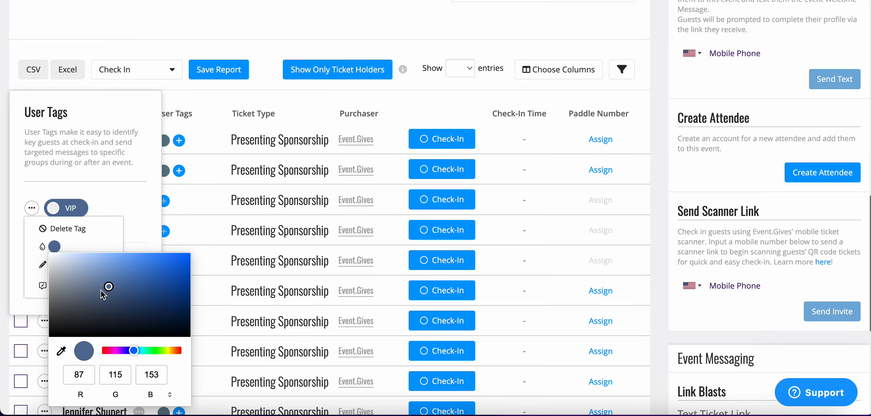
{"action": "left_click", "coordinate": [144, 351]}
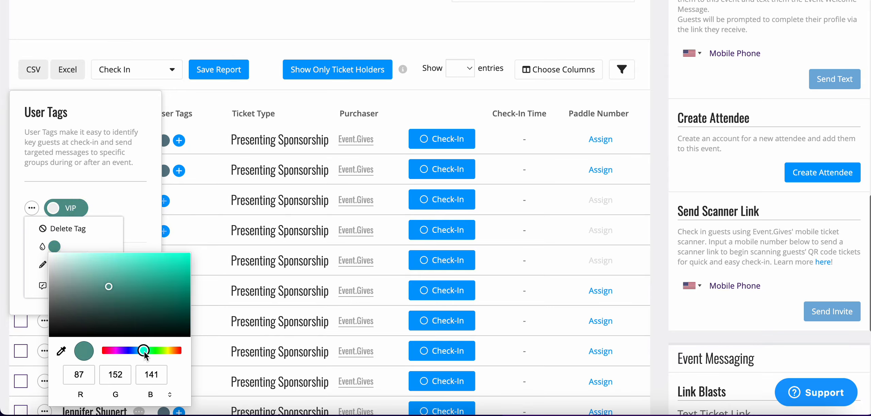
{"action": "left_click", "coordinate": [161, 266]}
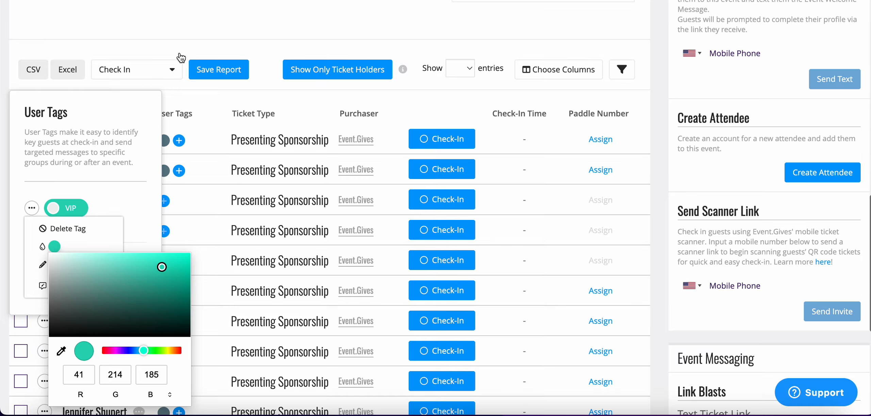
{"action": "left_click", "coordinate": [151, 225]}
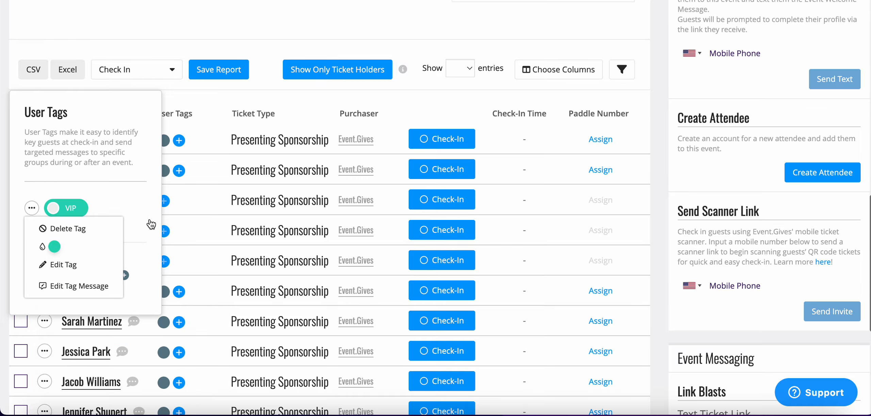
{"action": "left_click", "coordinate": [101, 271]}
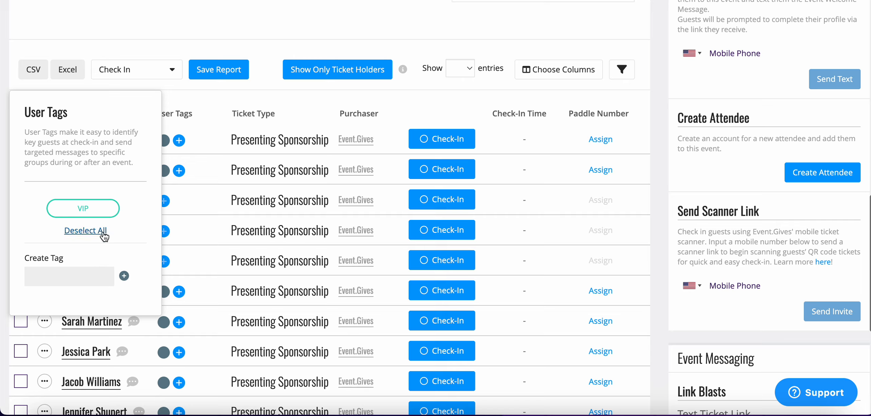
Step: Create a second user tag named "Board Member" and close the VIP tag's name edit
{"action": "left_click", "coordinate": [97, 273]}
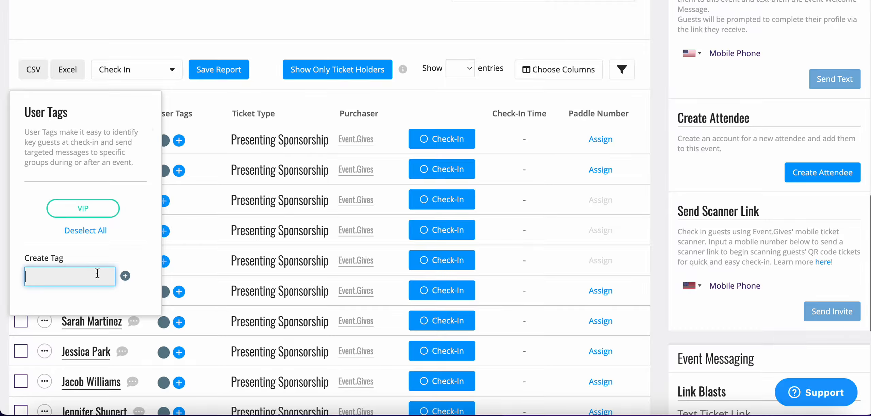
{"action": "type", "text": "B"}
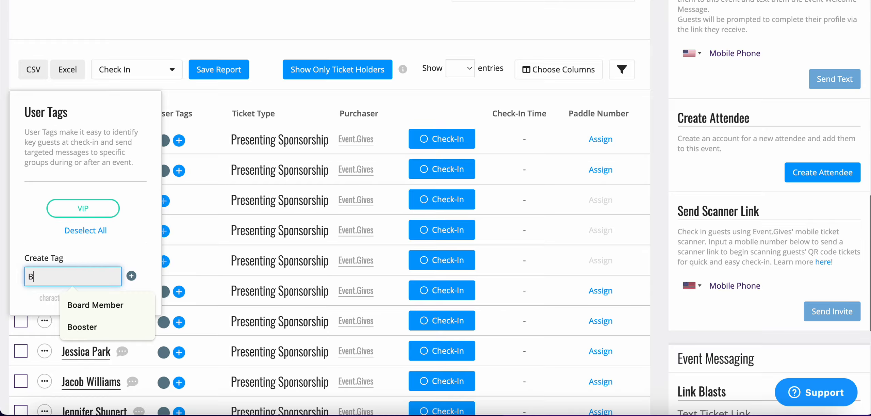
{"action": "type", "text": "oard"}
{"action": "left_click", "coordinate": [112, 296]}
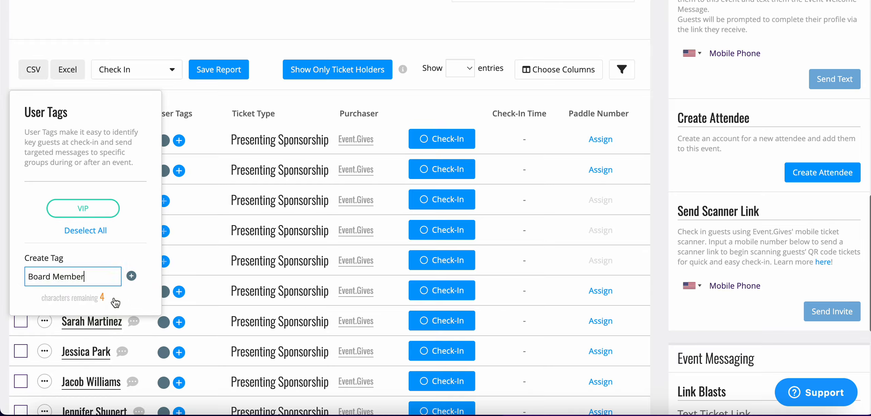
{"action": "left_click", "coordinate": [131, 276]}
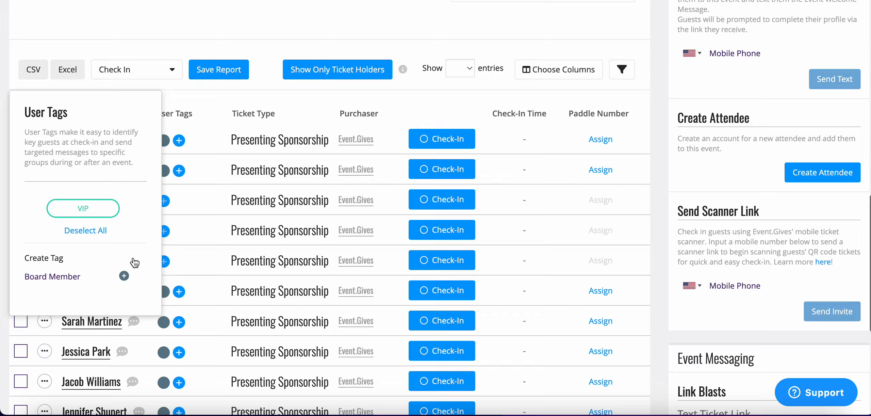
{"action": "left_click", "coordinate": [191, 198]}
{"action": "left_click", "coordinate": [180, 142]}
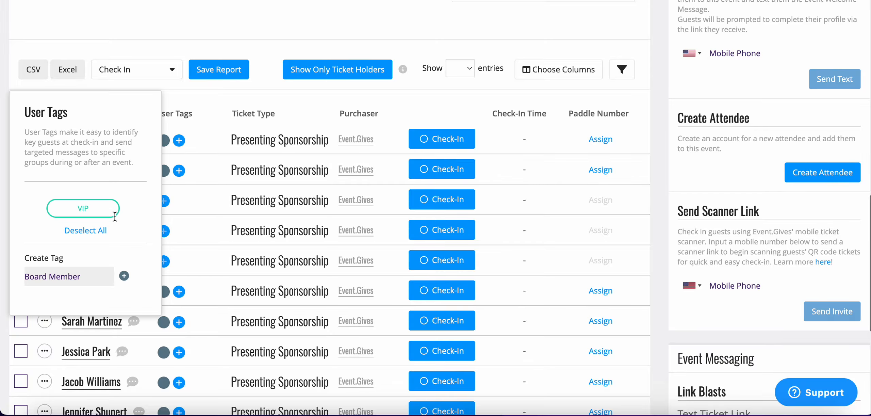
{"action": "left_click", "coordinate": [90, 211]}
{"action": "key", "text": "Return"}
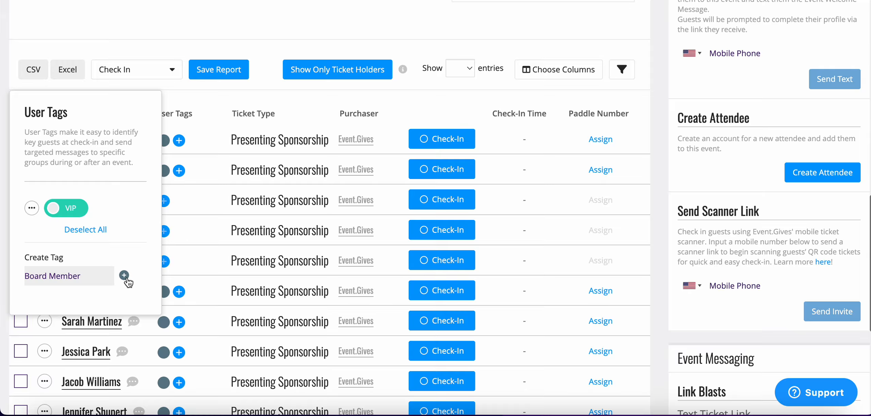
{"action": "left_click", "coordinate": [124, 275]}
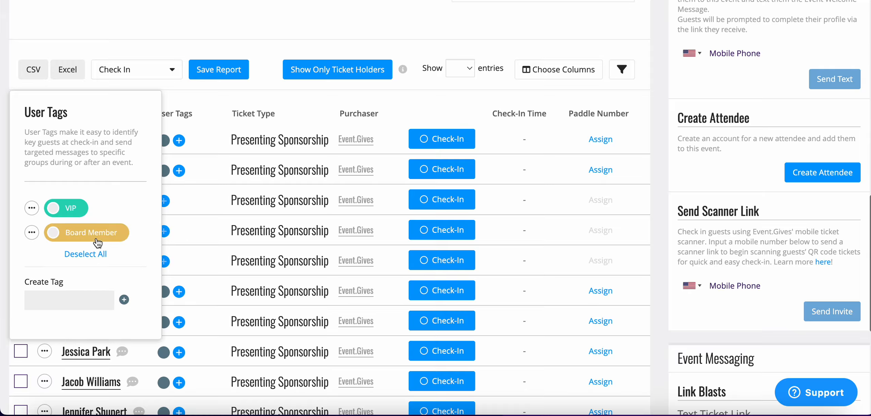
Step: Give the Board Member tag the check-in alert message "Welcome them as a board member."
{"action": "left_click", "coordinate": [33, 232]}
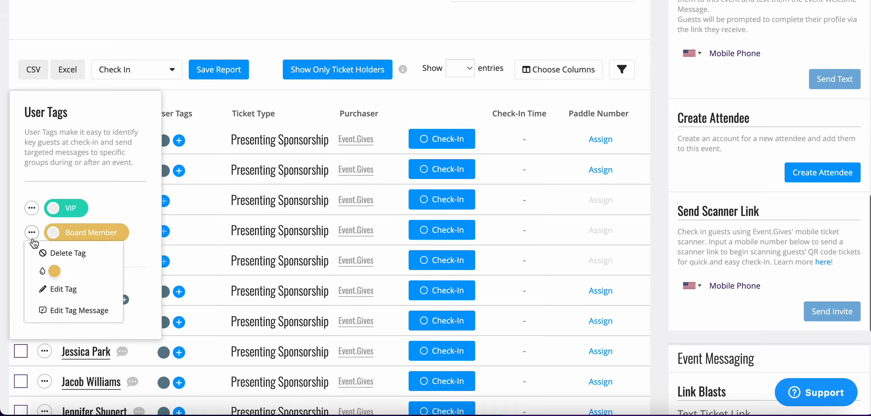
{"action": "left_click", "coordinate": [68, 319]}
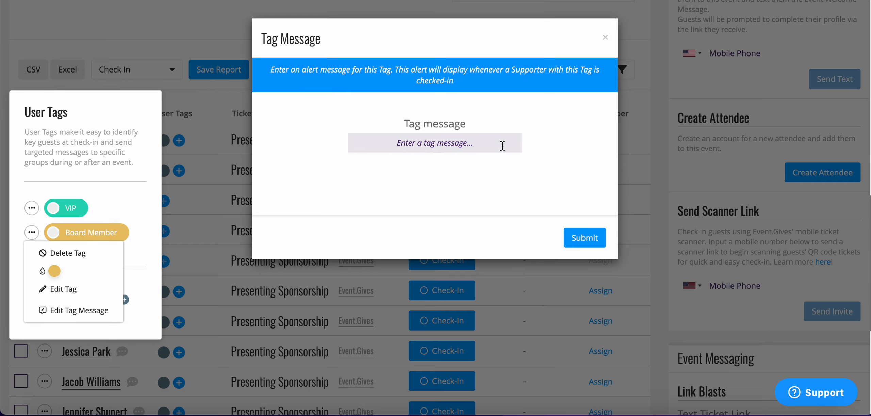
{"action": "left_click", "coordinate": [497, 145]}
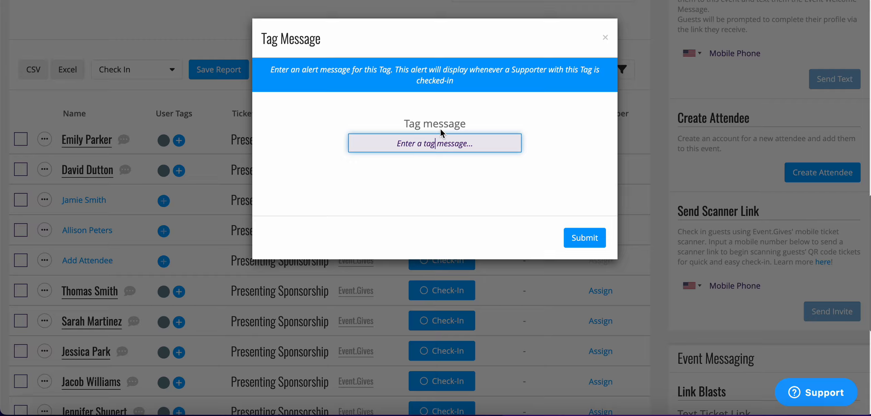
{"action": "type", "text": "Welcome"}
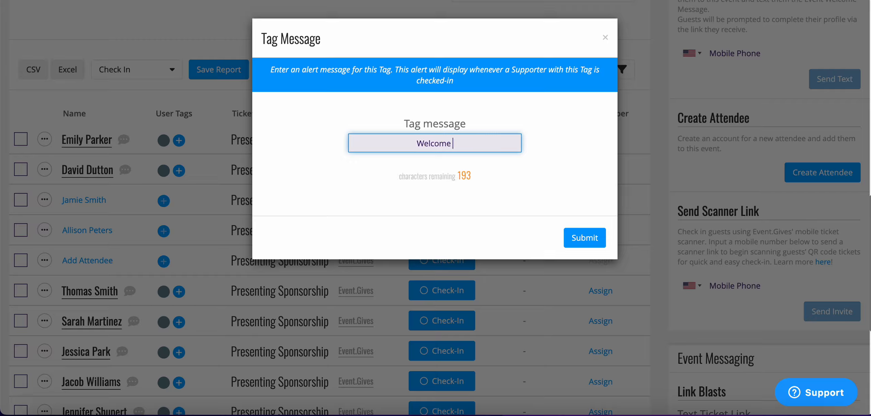
{"action": "type", "text": " them as a B"}
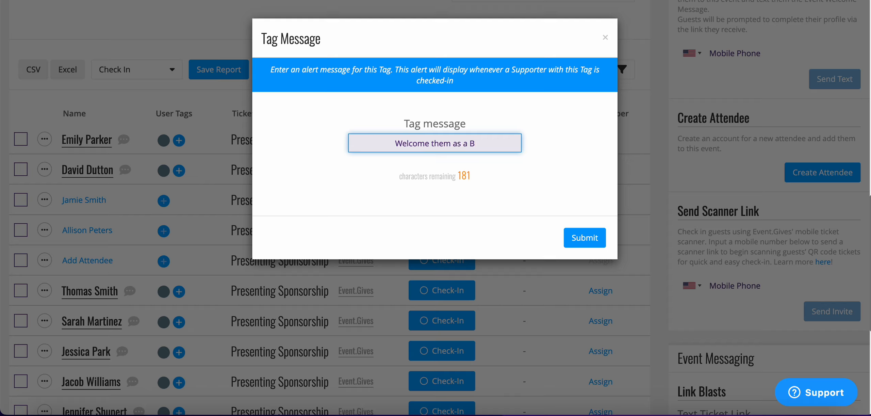
{"action": "key", "text": "BackSpace"}
{"action": "type", "text": "board me"}
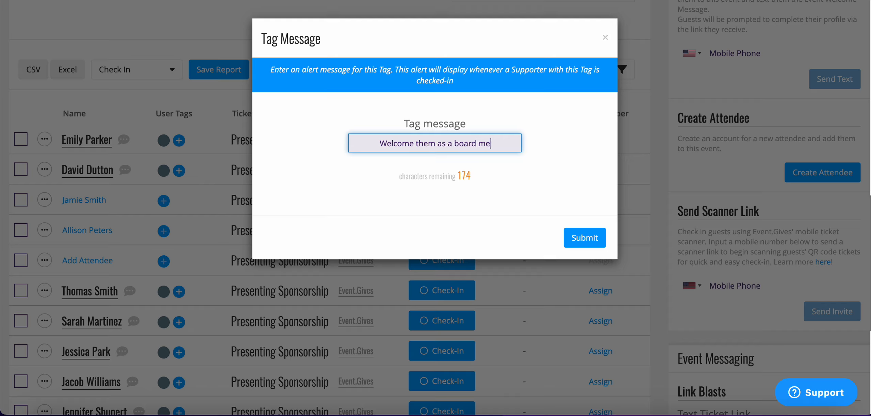
{"action": "type", "text": "mber."}
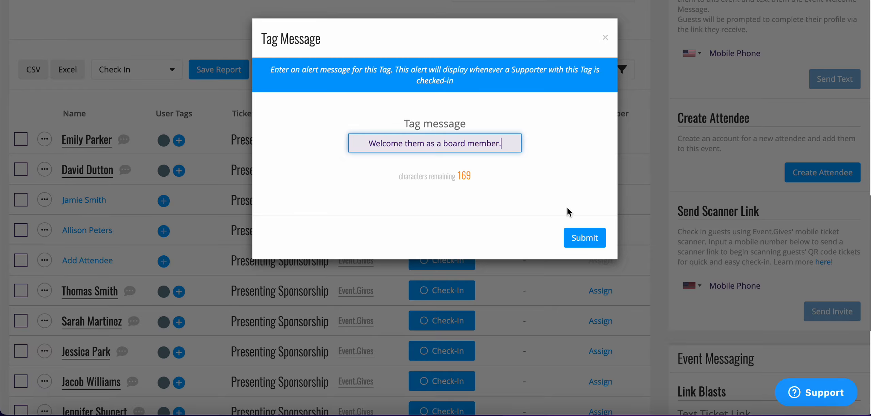
{"action": "left_click", "coordinate": [589, 244]}
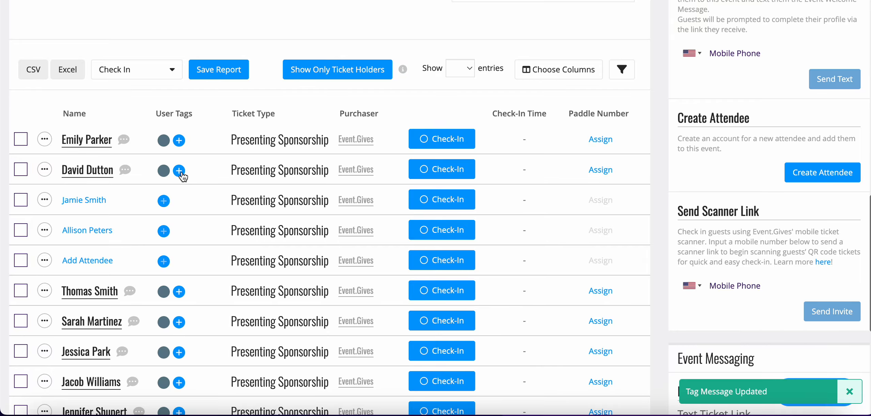
Step: Assign the Board Member tag to the second attendee in the Ticket Holders table
{"action": "left_click", "coordinate": [182, 173]}
{"action": "left_click", "coordinate": [53, 232]}
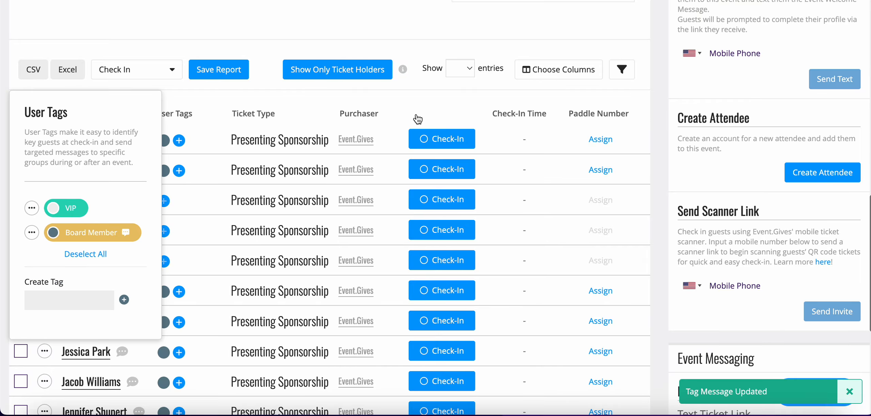
Step: Preview the Board Member check-in alert by starting the second attendee's check-in, and leave without checking them in
{"action": "left_click", "coordinate": [448, 170]}
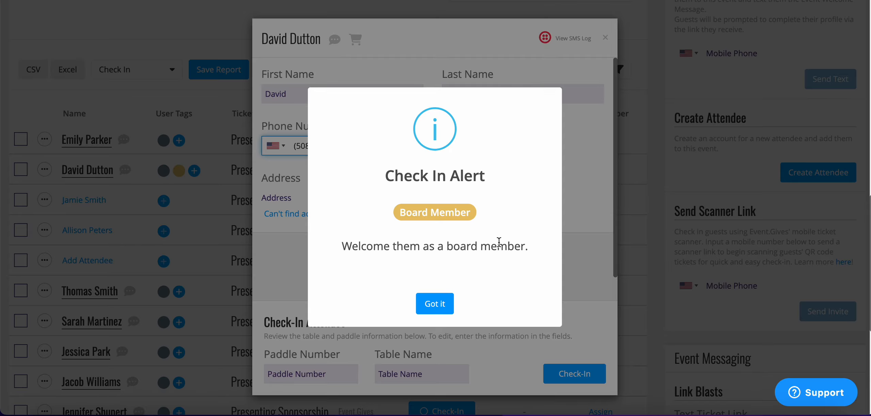
{"action": "left_click", "coordinate": [446, 310]}
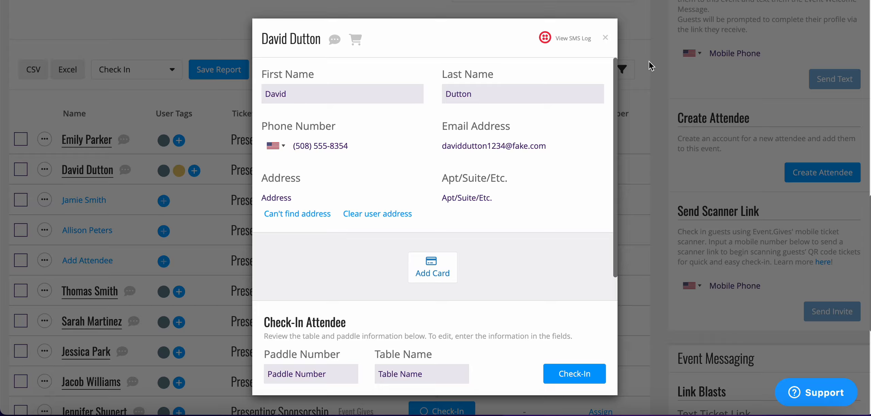
{"action": "left_click", "coordinate": [605, 35]}
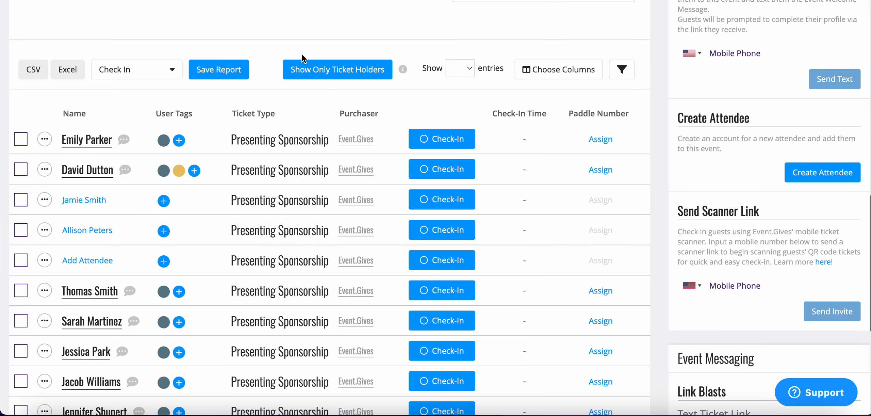
Step: Review the columns that can be shown or hidden in the Ticket Holders table, leaving the selection as it is
{"action": "left_click", "coordinate": [579, 77]}
{"action": "scroll", "coordinate": [448, 301], "scroll_direction": "down", "scroll_amount": 5}
{"action": "scroll", "coordinate": [448, 302], "scroll_direction": "down", "scroll_amount": 2}
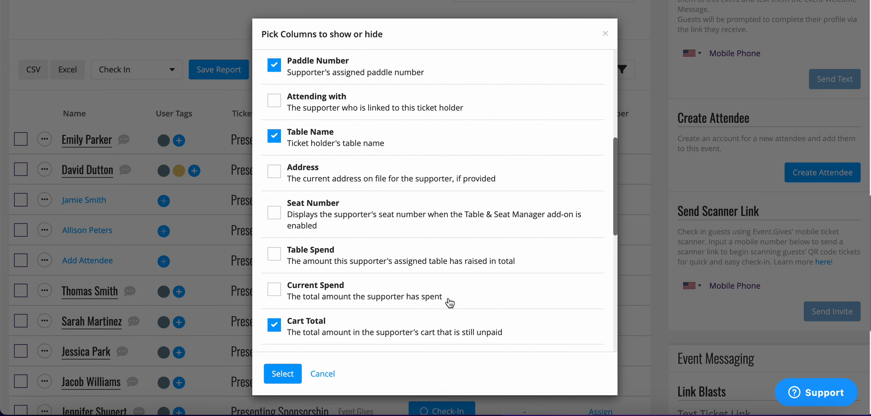
{"action": "left_click", "coordinate": [605, 33]}
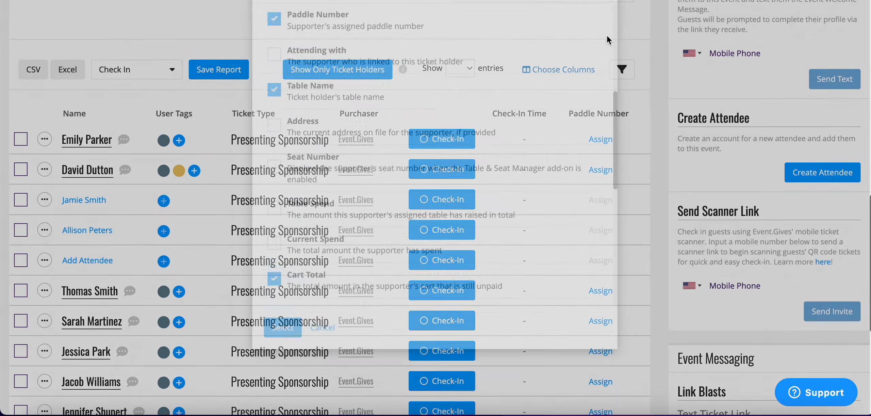
Step: View the options for saving or updating the report without saving, and reselect the Check In report
{"action": "left_click", "coordinate": [226, 76]}
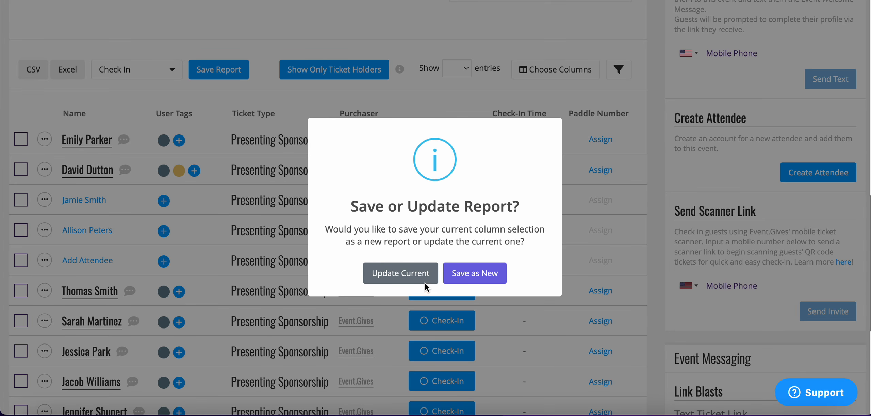
{"action": "left_click", "coordinate": [459, 37]}
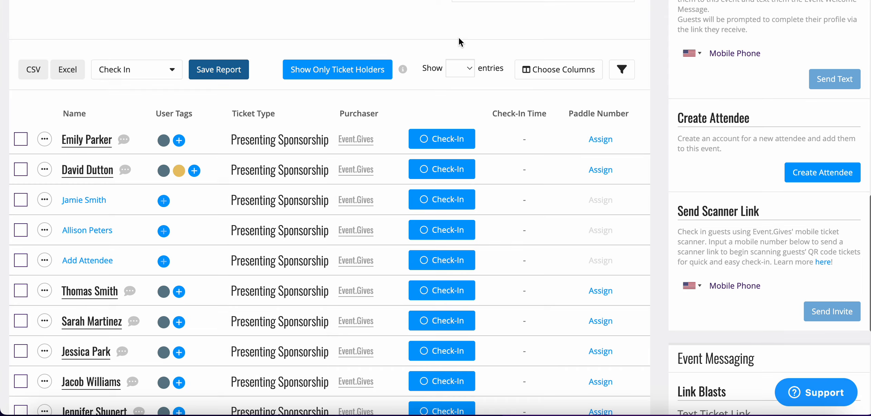
{"action": "left_click", "coordinate": [171, 70]}
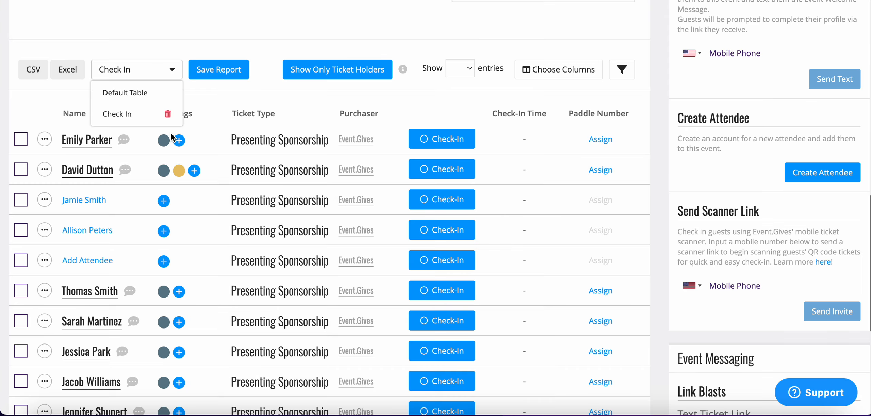
{"action": "left_click", "coordinate": [135, 119]}
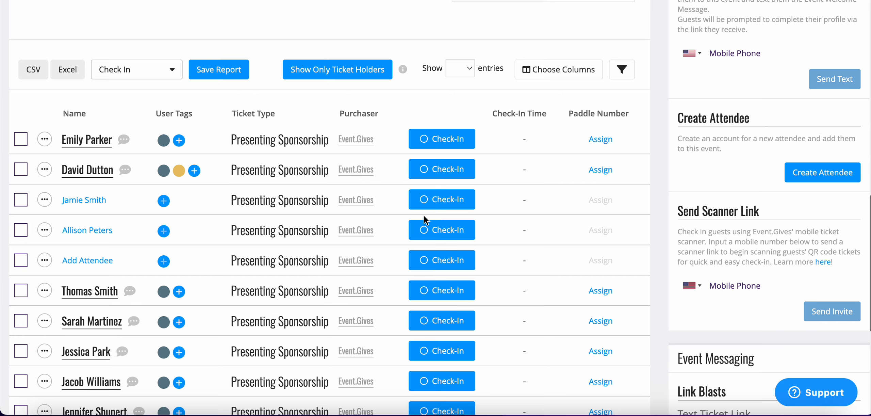
Step: Examine the Create Attendee form's phone and email lookup fields, and close it without creating anyone
{"action": "scroll", "coordinate": [423, 215], "scroll_direction": "up", "scroll_amount": 4}
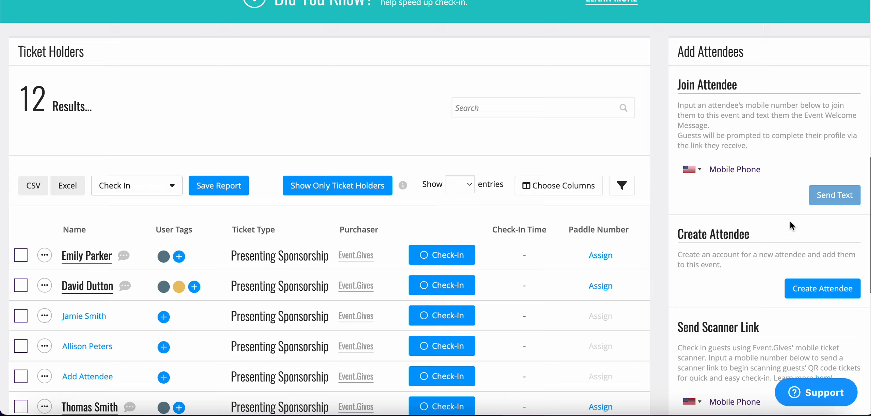
{"action": "scroll", "coordinate": [789, 220], "scroll_direction": "down", "scroll_amount": 3}
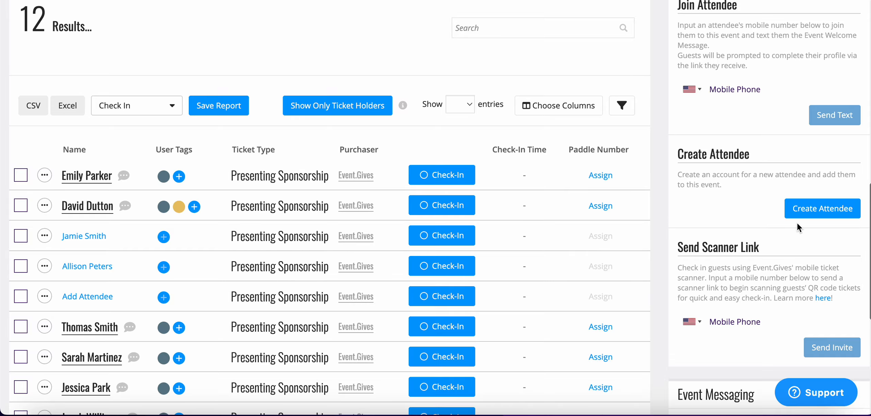
{"action": "left_click", "coordinate": [801, 212]}
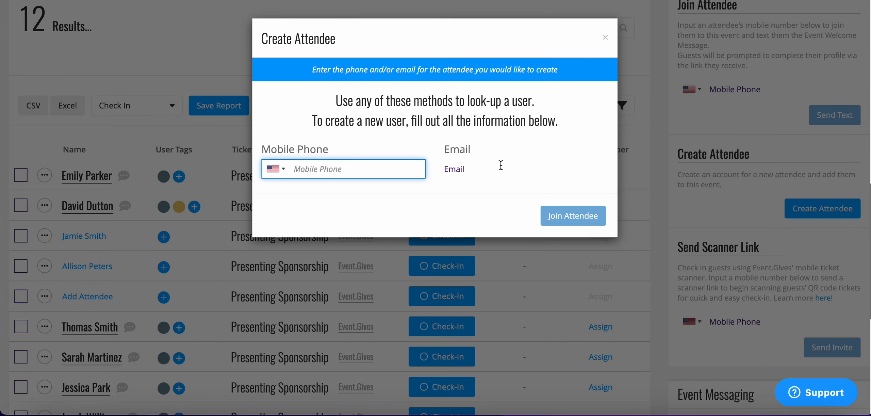
{"action": "left_click", "coordinate": [605, 38]}
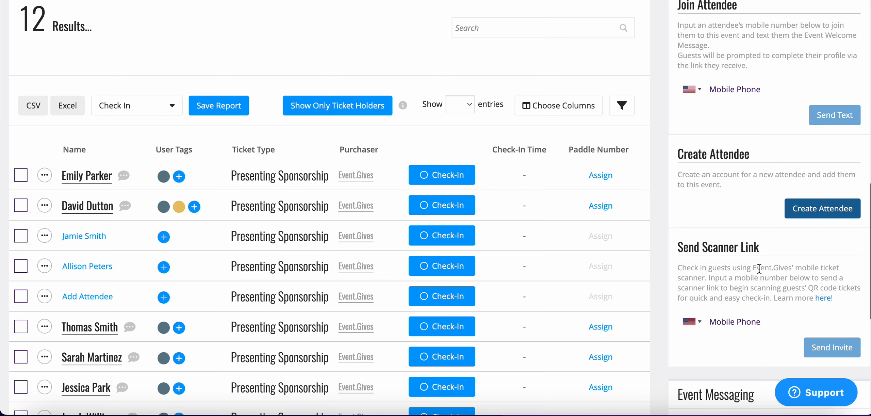
Step: Examine the Send Scanner Link section and activate its mobile phone field without entering a number
{"action": "scroll", "coordinate": [758, 268], "scroll_direction": "down", "scroll_amount": 2}
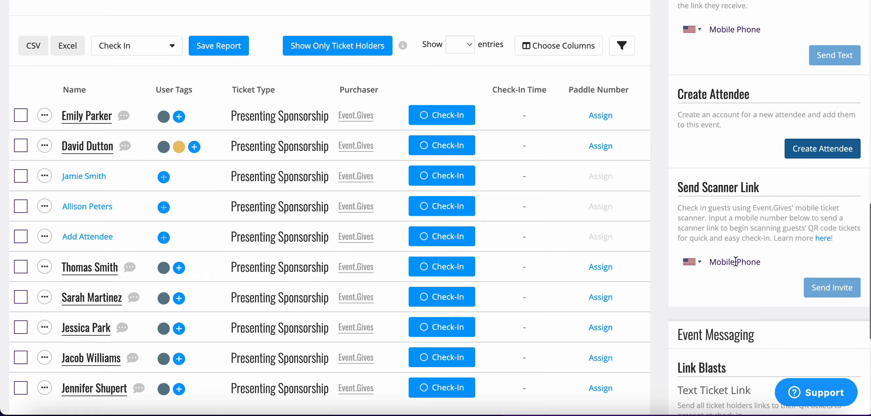
{"action": "left_click", "coordinate": [725, 262]}
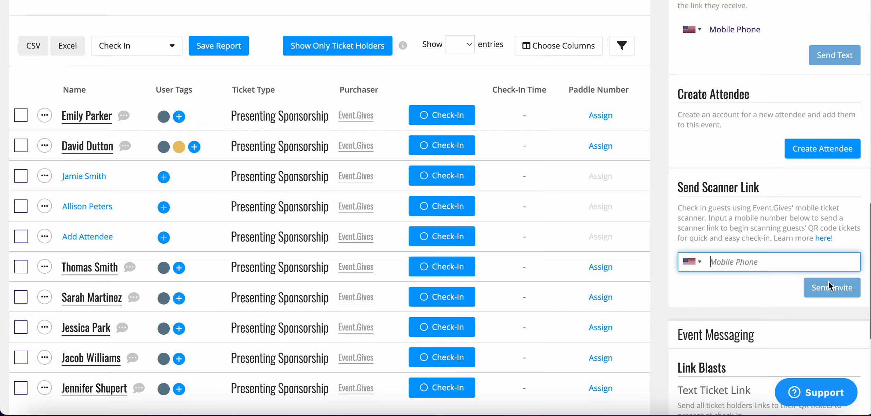
{"action": "scroll", "coordinate": [820, 288], "scroll_direction": "down", "scroll_amount": 1}
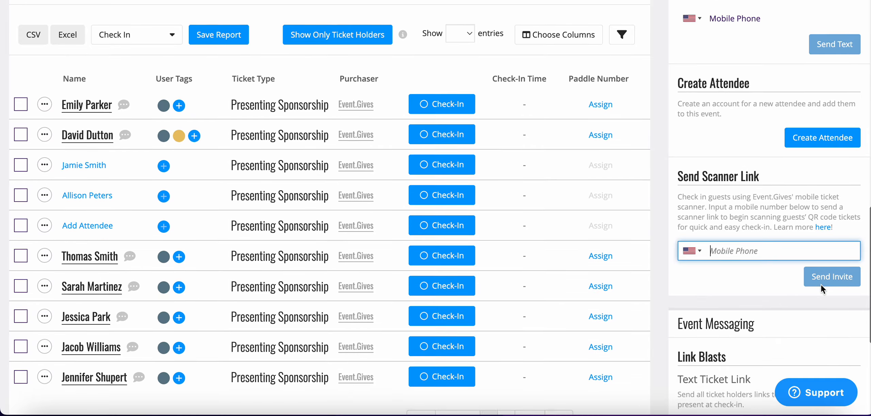
Step: Look over the Text Ticket Link blast under Event Messaging and the paddle number printing under Printable Materials, and return to the Ticket Holders table
{"action": "scroll", "coordinate": [821, 285], "scroll_direction": "down", "scroll_amount": 3}
{"action": "scroll", "coordinate": [821, 285], "scroll_direction": "down", "scroll_amount": 3}
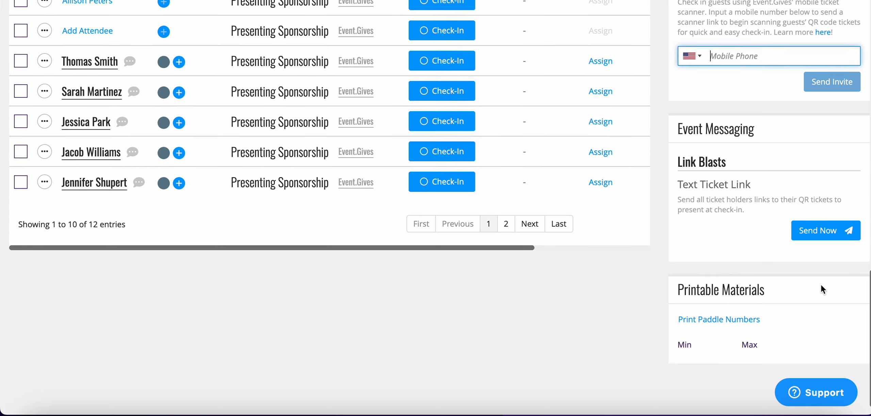
{"action": "scroll", "coordinate": [820, 284], "scroll_direction": "down", "scroll_amount": 1}
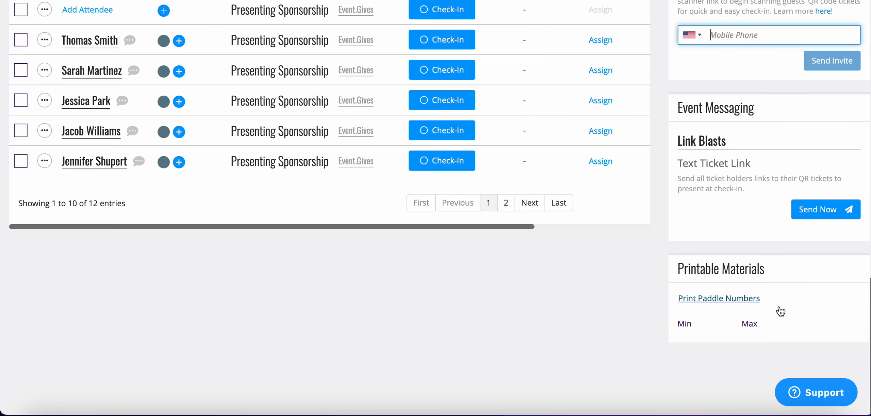
{"action": "scroll", "coordinate": [626, 258], "scroll_direction": "up", "scroll_amount": 5}
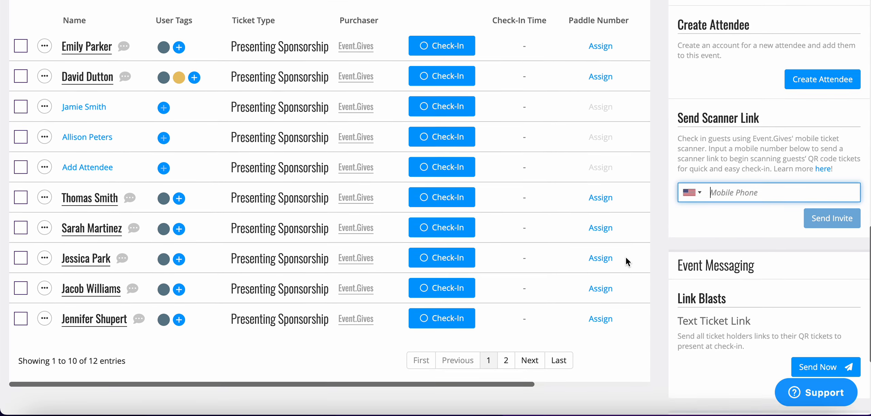
{"action": "scroll", "coordinate": [626, 269], "scroll_direction": "up", "scroll_amount": 5}
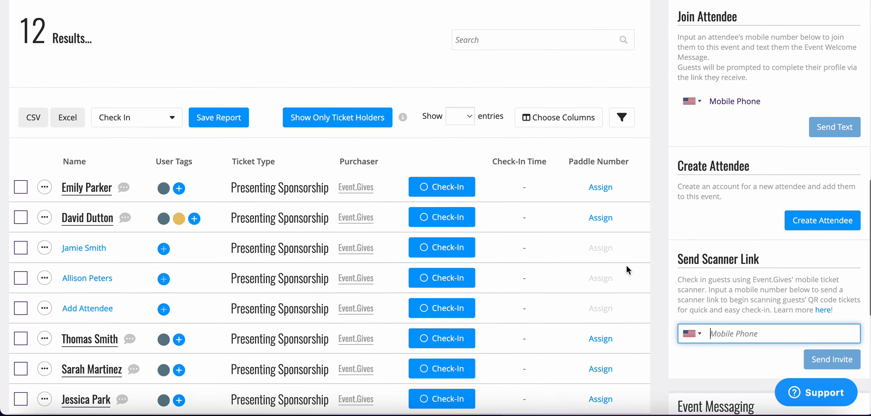